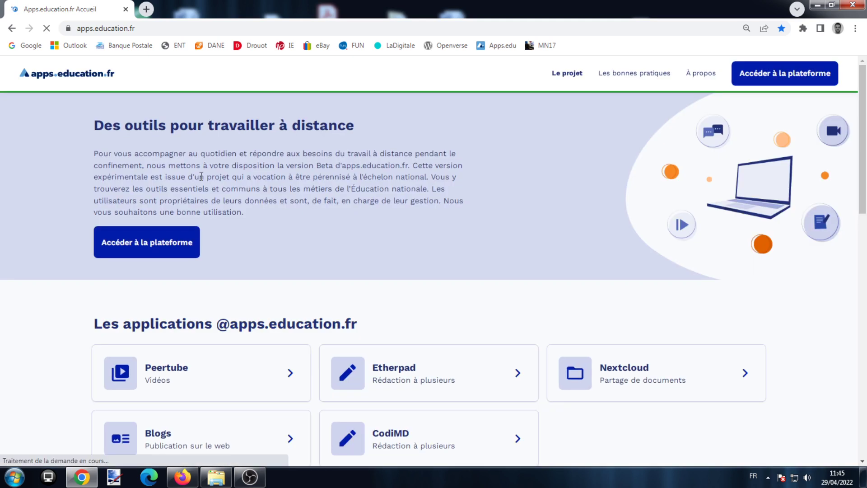
Access the platform for the Académie de Poitiers and open its Nextcloud document-sharing service.
click(789, 77)
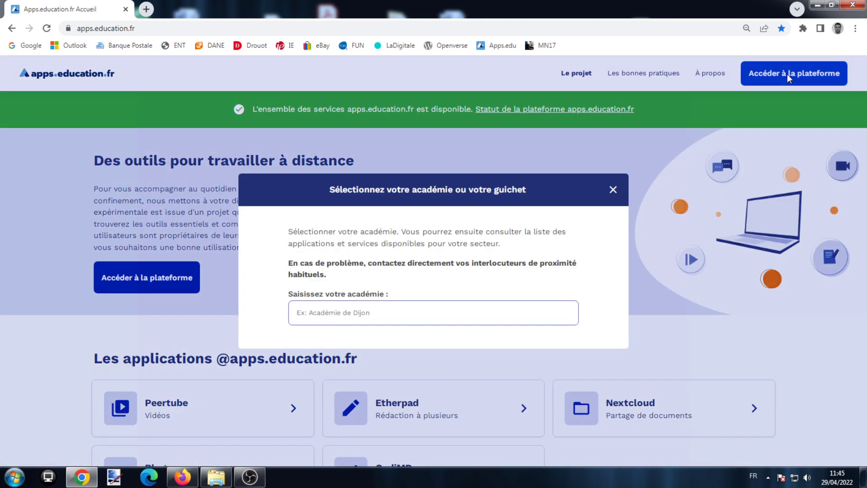
click(440, 313)
scroll(441, 387, down, 5)
scroll(441, 386, down, 3)
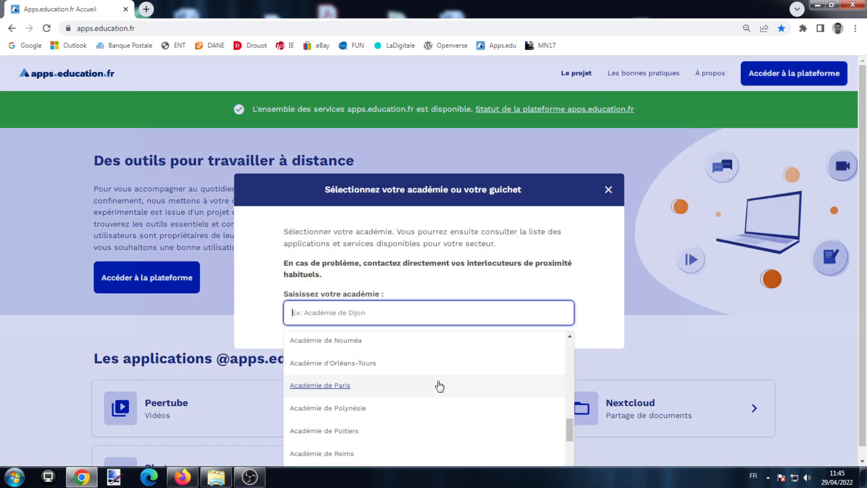
click(389, 430)
scroll(387, 433, down, 5)
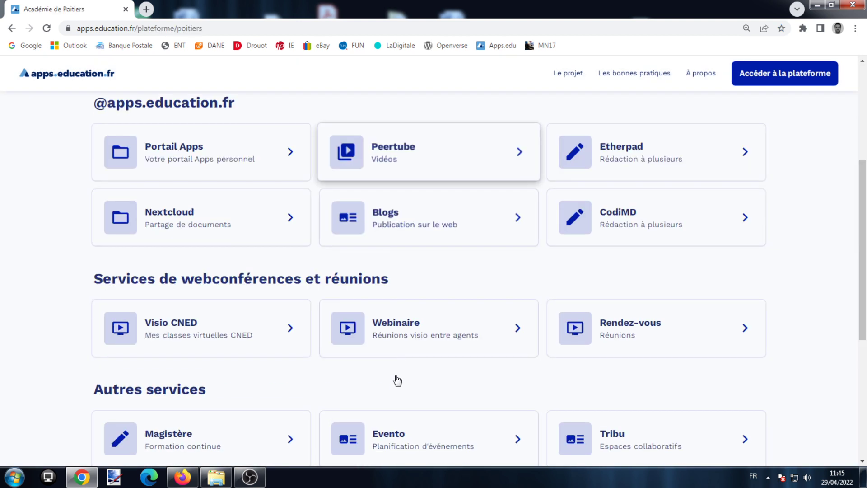
click(191, 221)
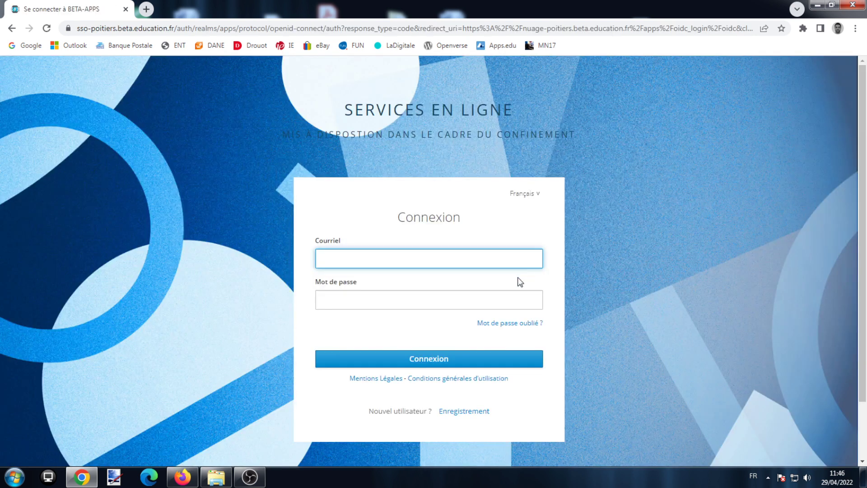
View the new-user registration form, return to the login page, and sign in with the account e-mail and password.
click(463, 412)
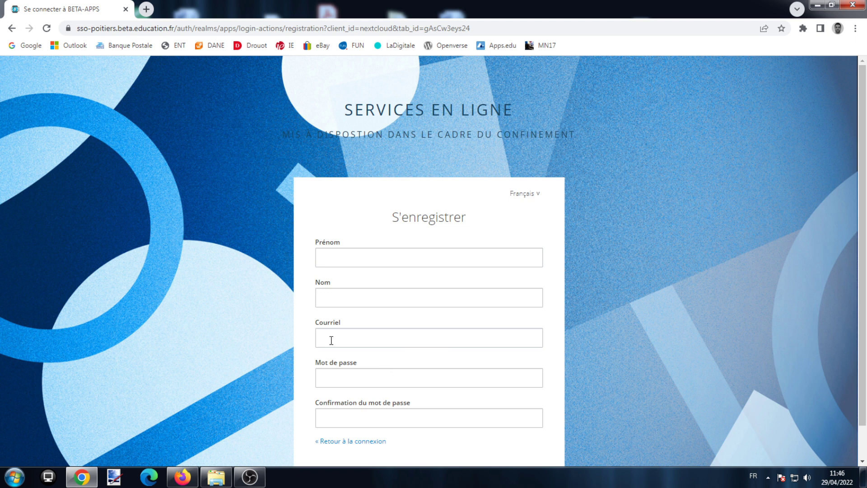
click(12, 28)
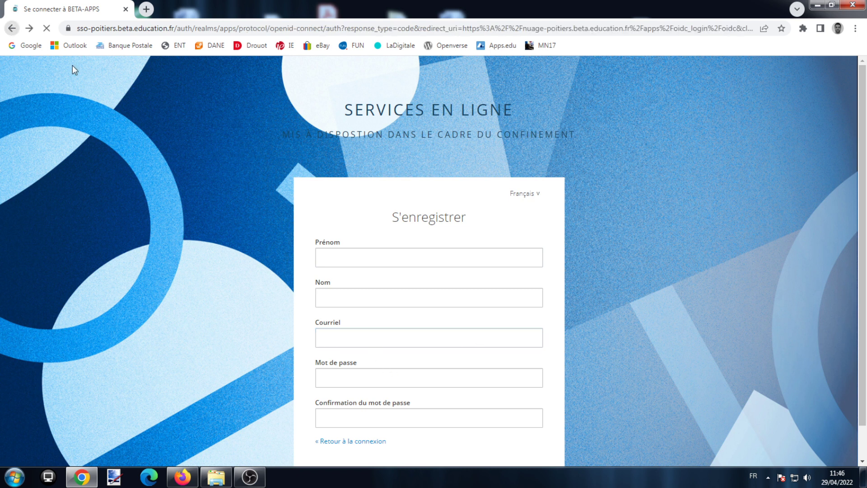
right_click(368, 261)
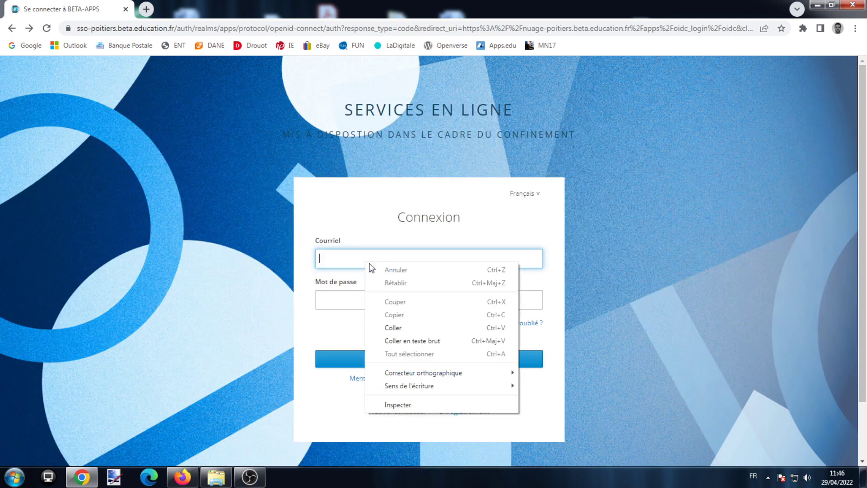
click(390, 329)
click(378, 302)
text(••••)
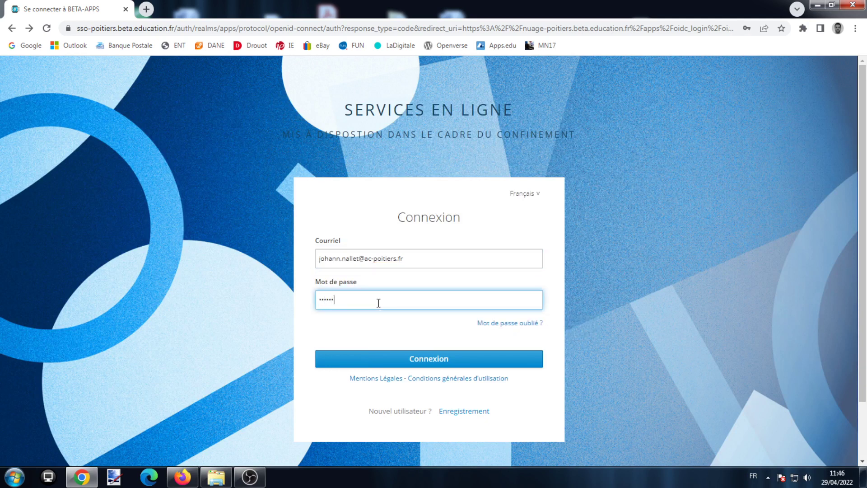
click(429, 360)
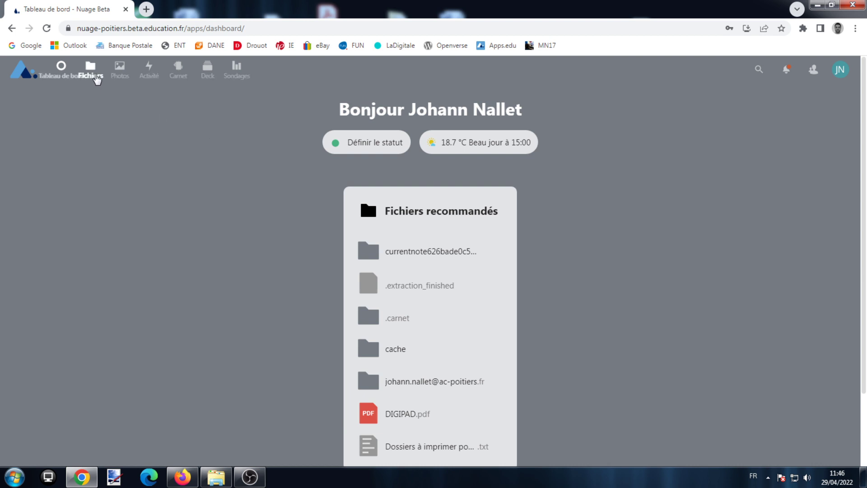
Open the Files area and look through the stored folders and files.
click(91, 71)
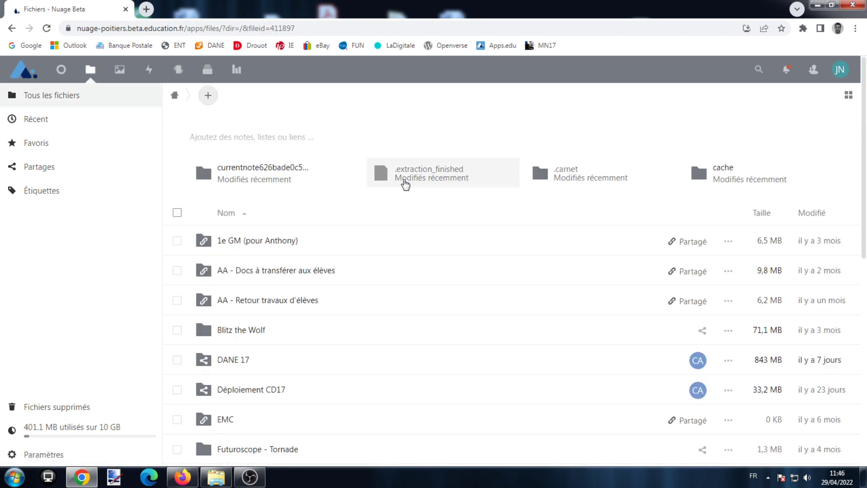
scroll(291, 348, down, 5)
scroll(292, 348, down, 10)
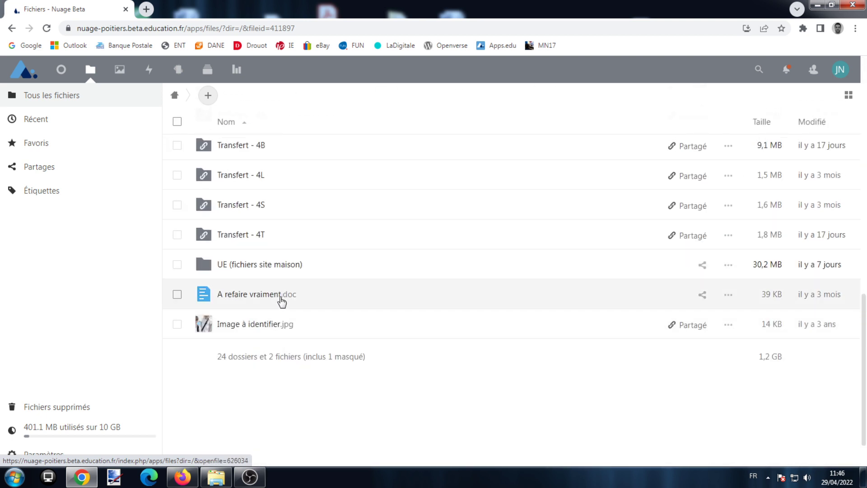
scroll(284, 332, up, 15)
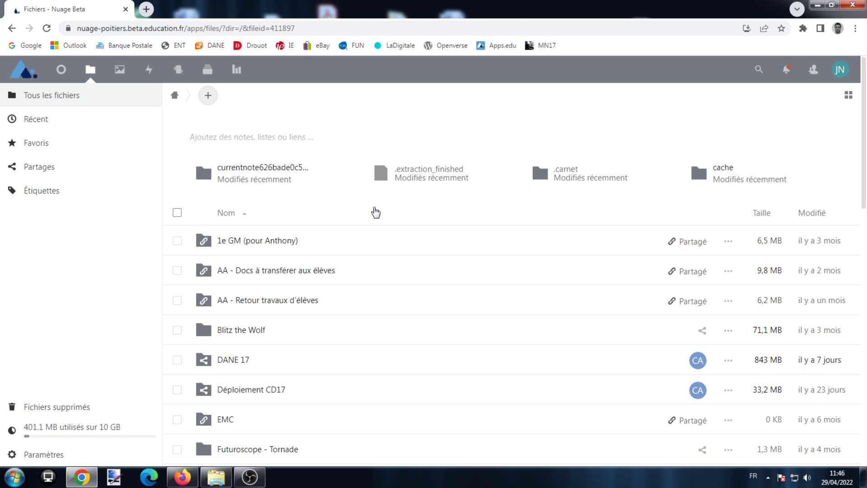
Upload the image "1 Arc de triomphe" from the Tuto Paris - OK folder to the root of the cloud storage.
click(208, 97)
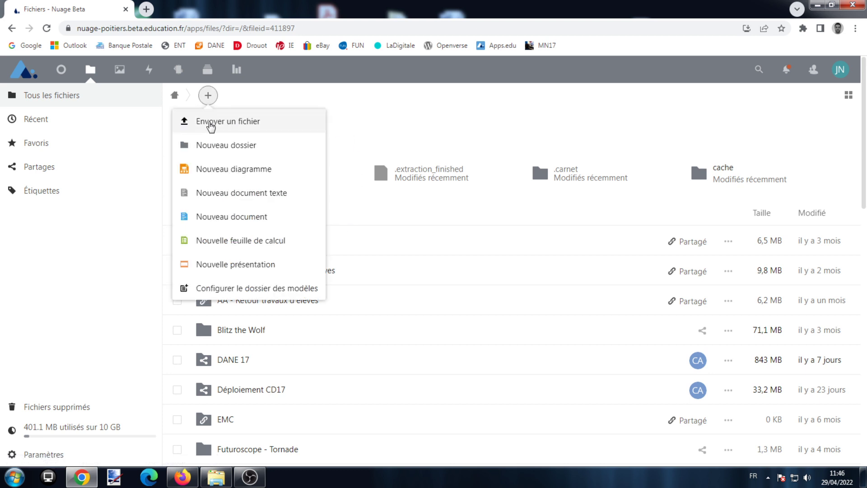
click(259, 122)
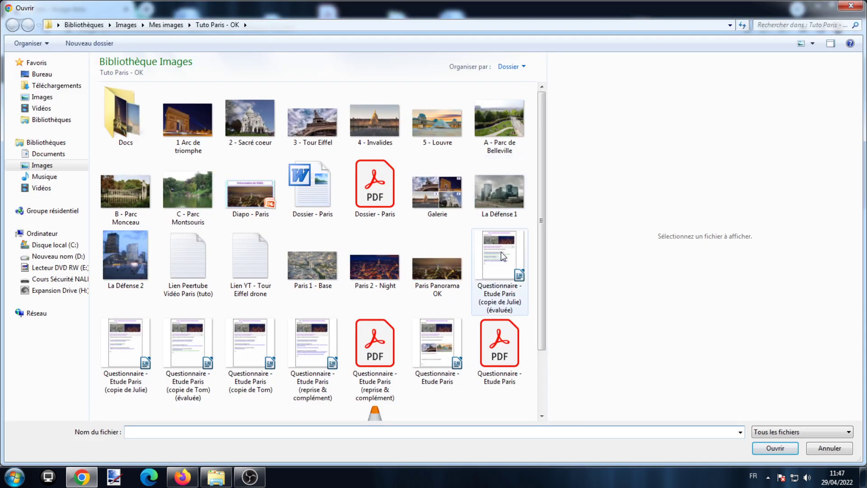
click(180, 135)
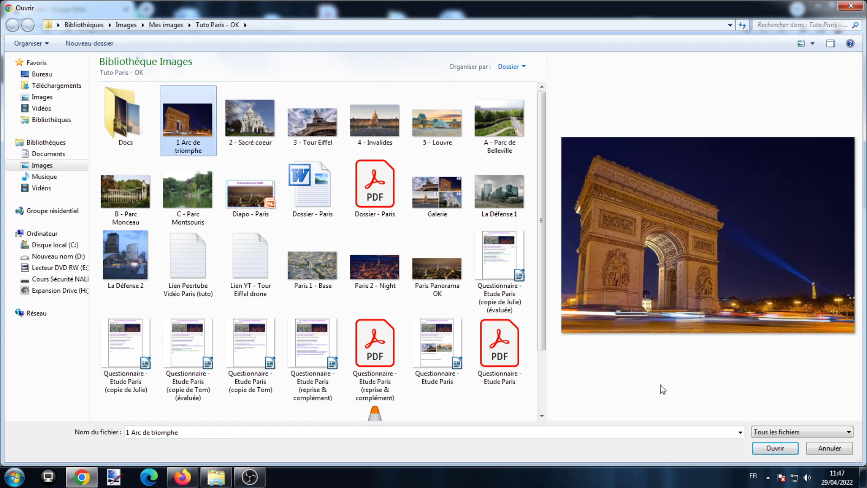
click(775, 448)
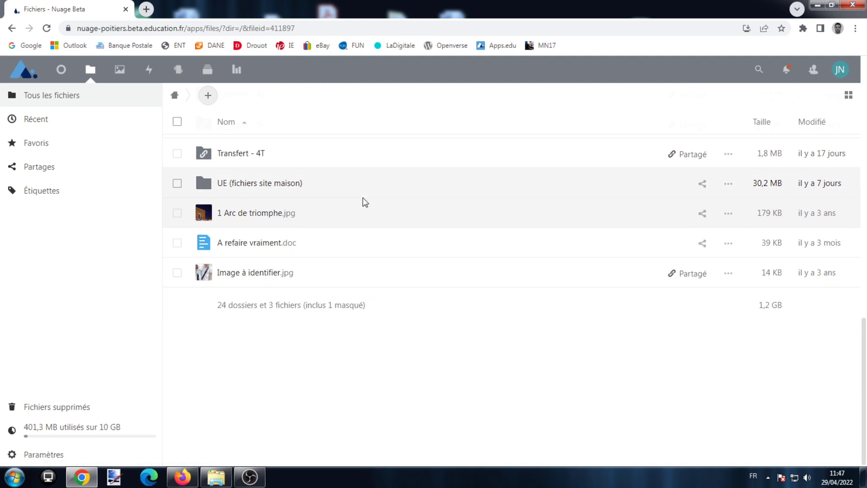
Preview the uploaded 1 Arc de triomphe.jpg and examine the actions available for it in the file list.
click(268, 213)
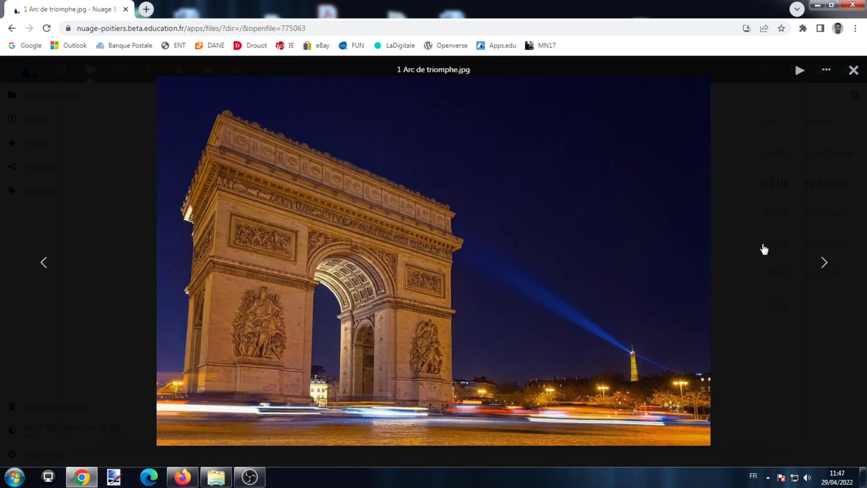
click(826, 69)
click(853, 70)
scroll(370, 297, down, 10)
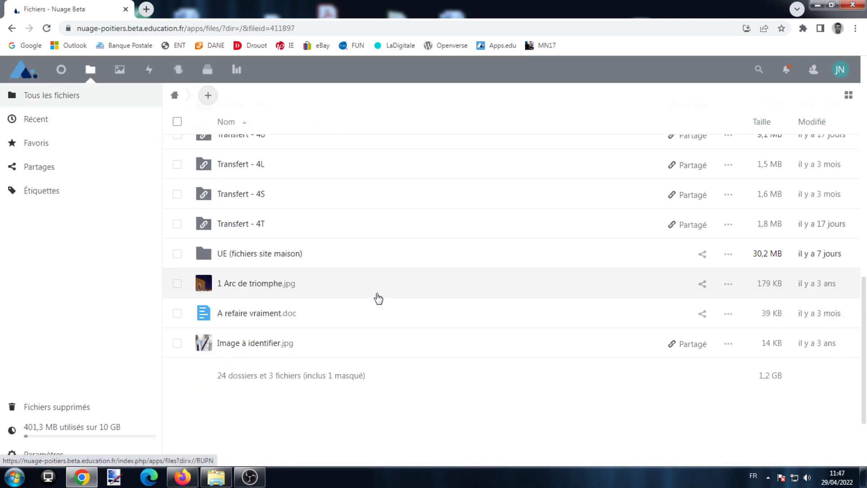
click(728, 213)
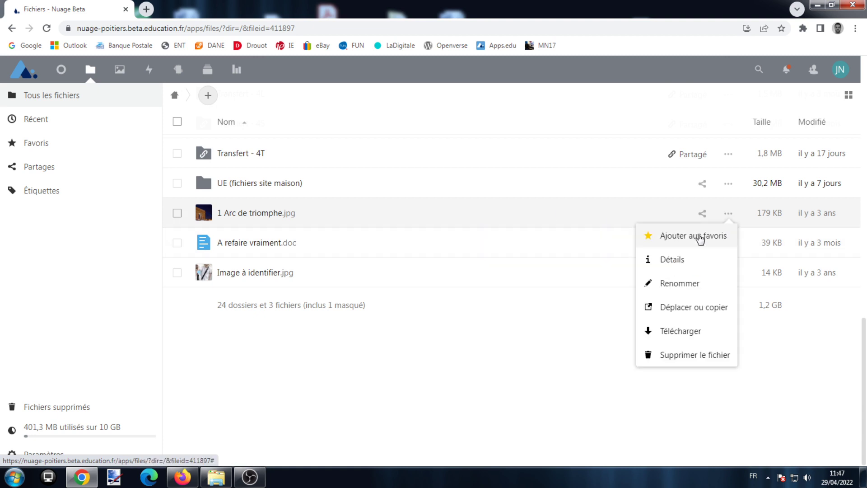
click(350, 377)
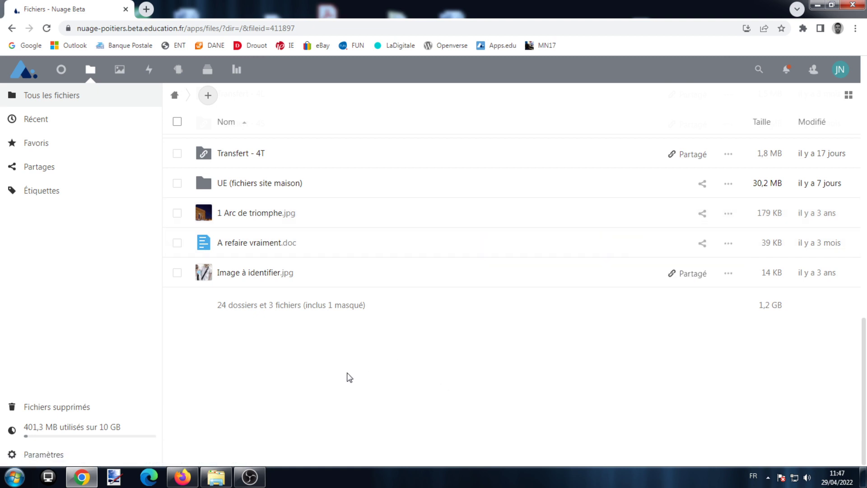
scroll(269, 316, up, 12)
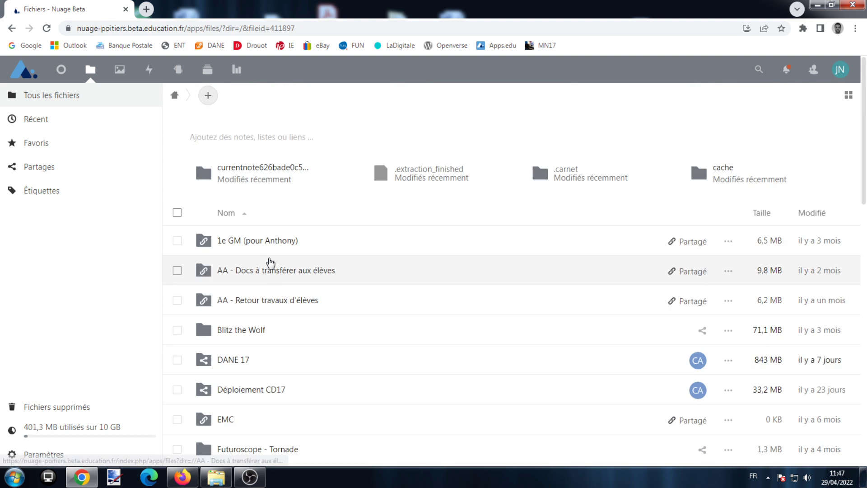
click(208, 96)
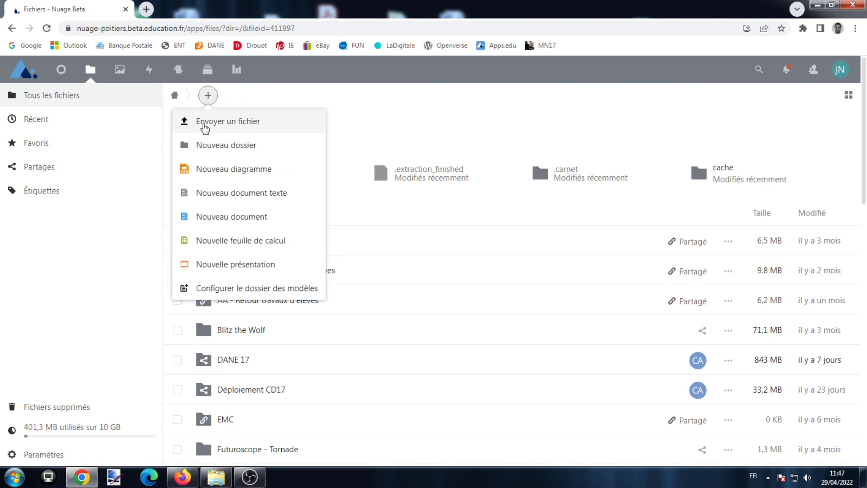
click(262, 124)
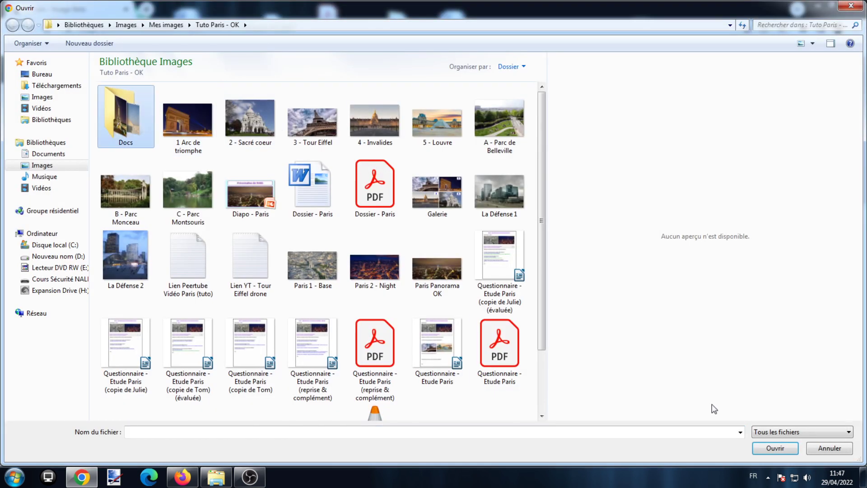
click(809, 449)
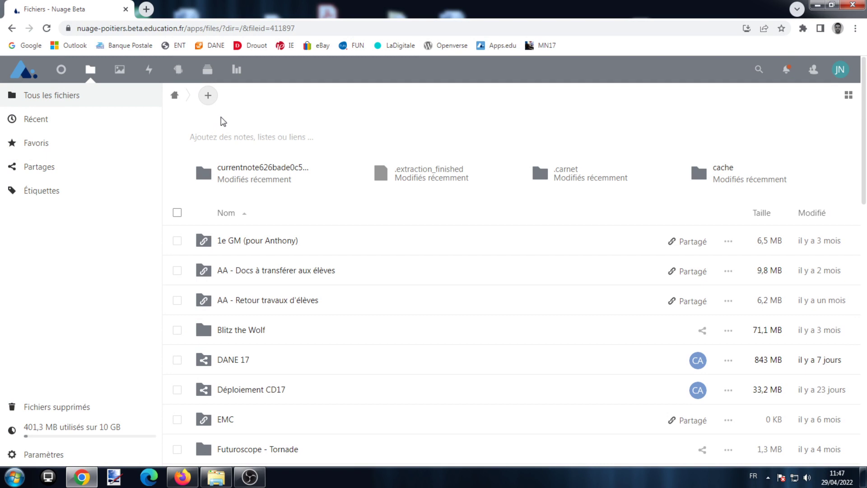
Create a new folder named "TUTO 1" at the root of the files and open it.
click(209, 96)
click(207, 145)
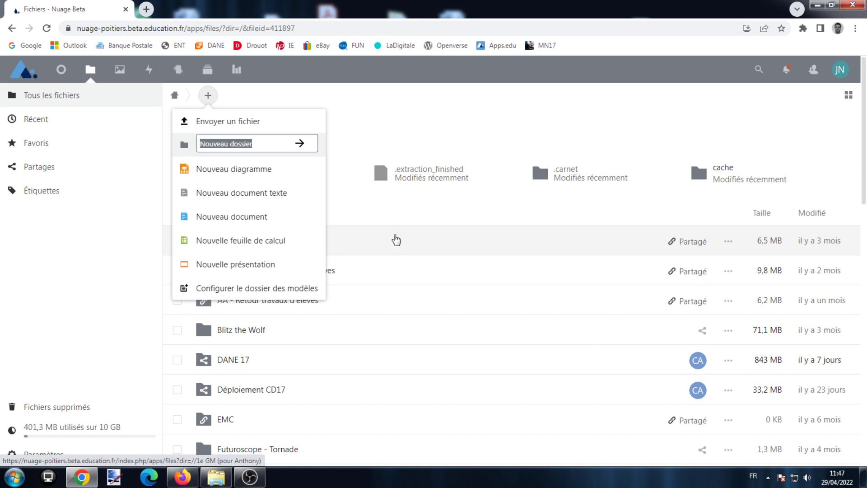
text(Tu)
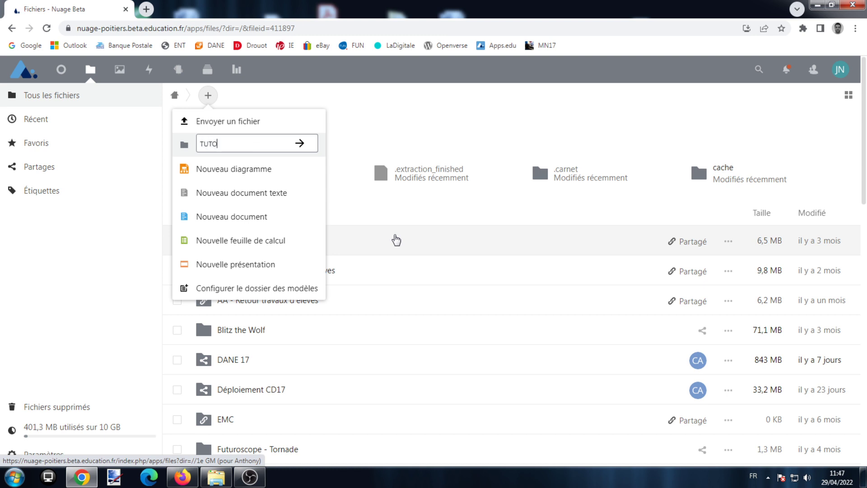
text(TO 1)
key(Return)
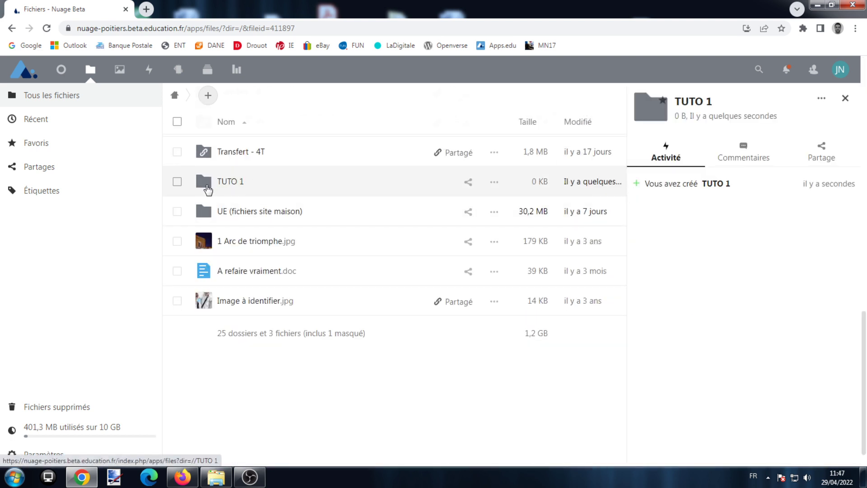
click(219, 187)
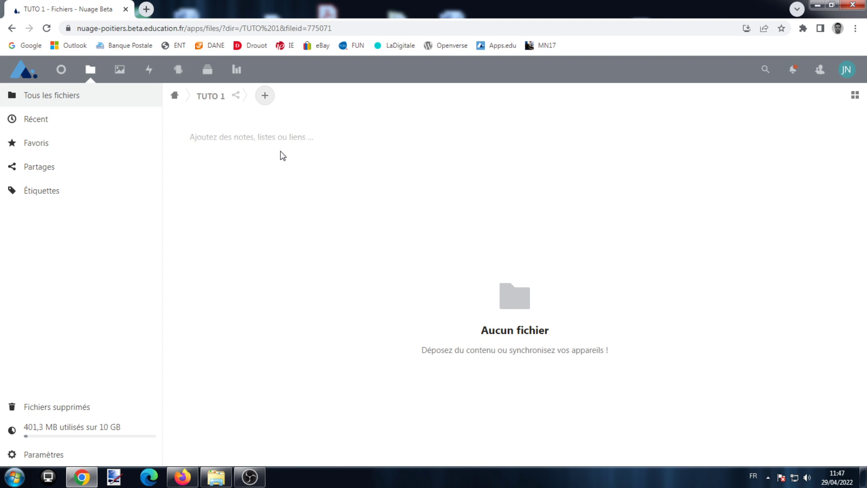
click(265, 96)
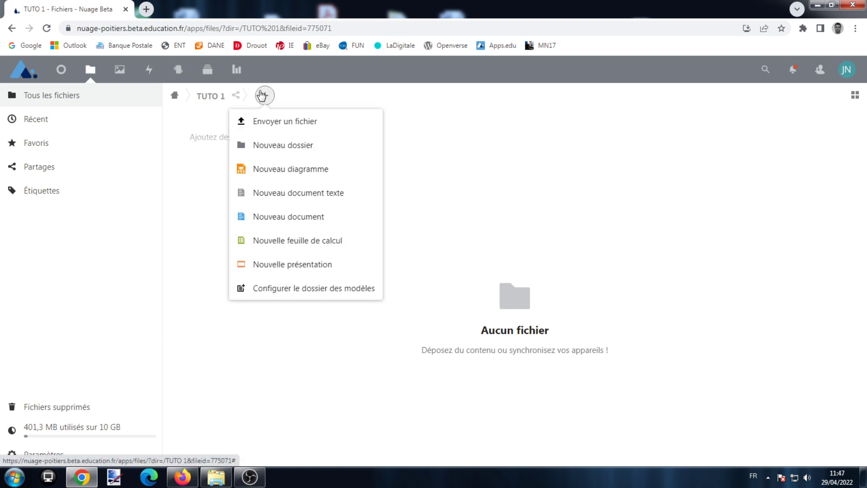
click(269, 121)
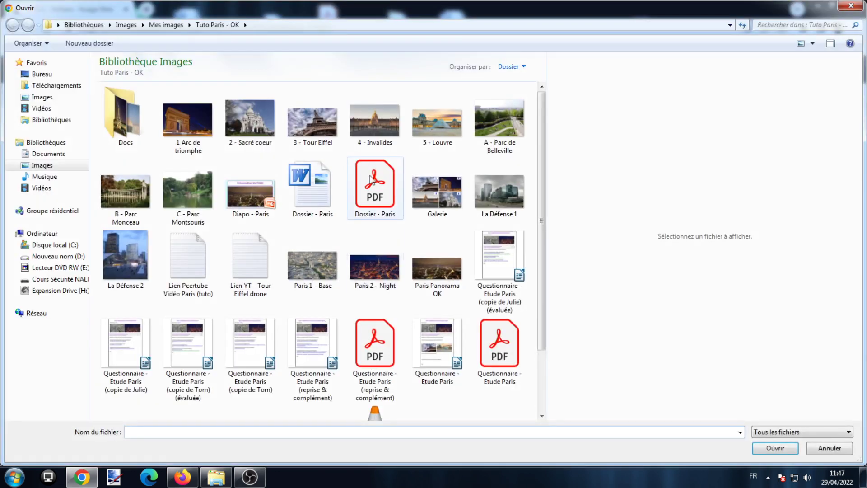
click(851, 5)
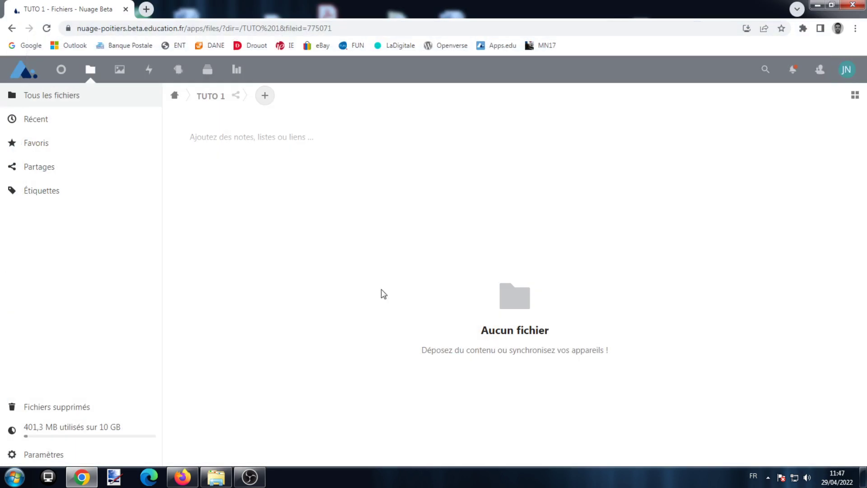
Upload 4 - Invalides, 5 - Louvre, A - Parc de Belleville, the Dossier - Paris PDF and the Questionnaire - Etude Paris ODT into TUTO 1.
click(216, 477)
scroll(772, 304, down, 5)
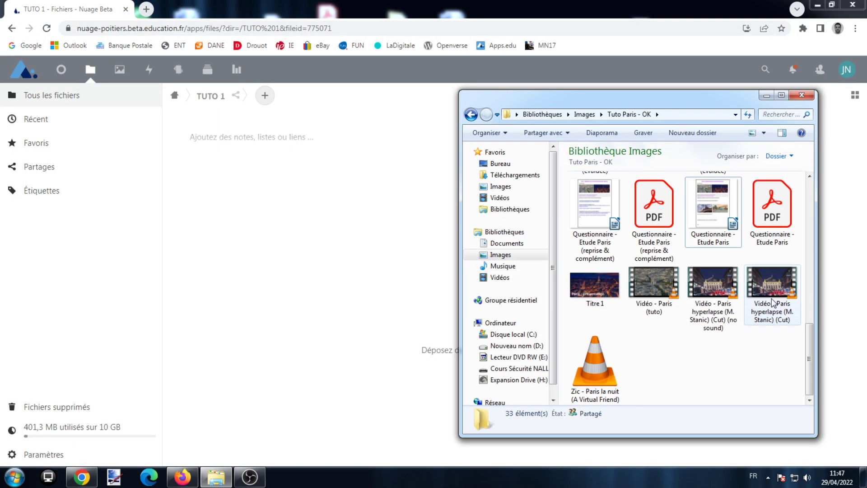
scroll(756, 376, up, 2)
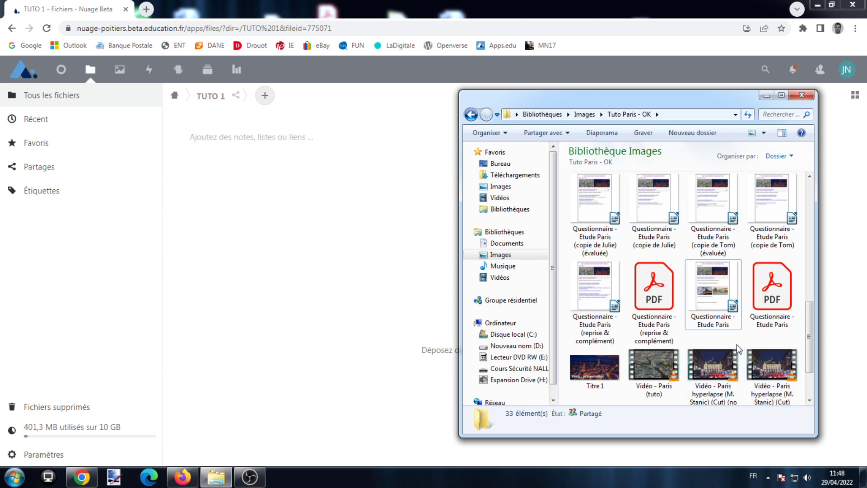
click(729, 317)
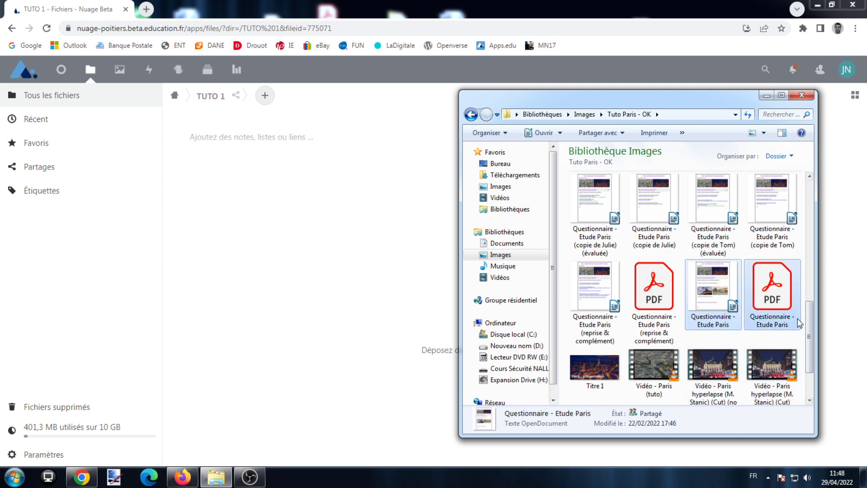
drag(809, 339, 810, 239)
click(772, 271)
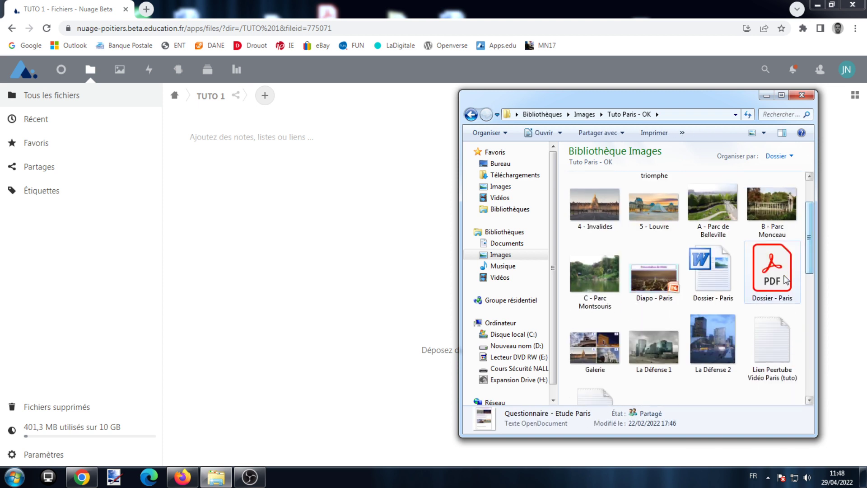
ctrl+click(714, 207)
ctrl+click(658, 216)
ctrl+click(606, 211)
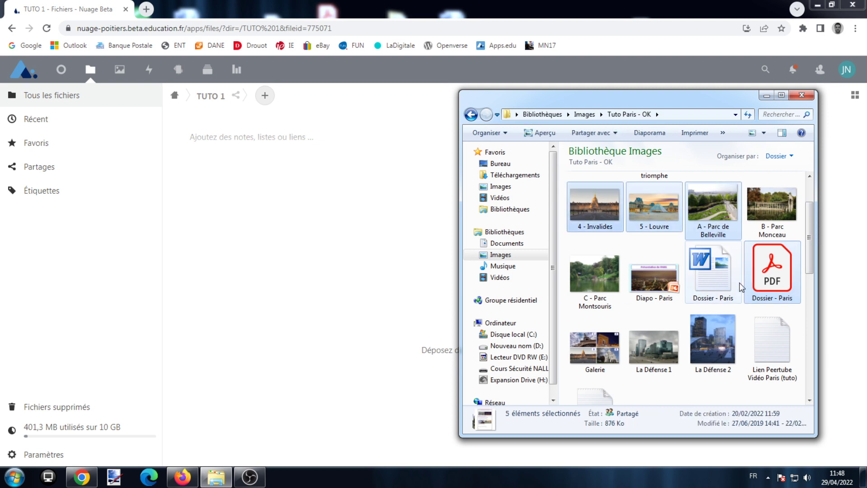
drag(601, 188, 335, 271)
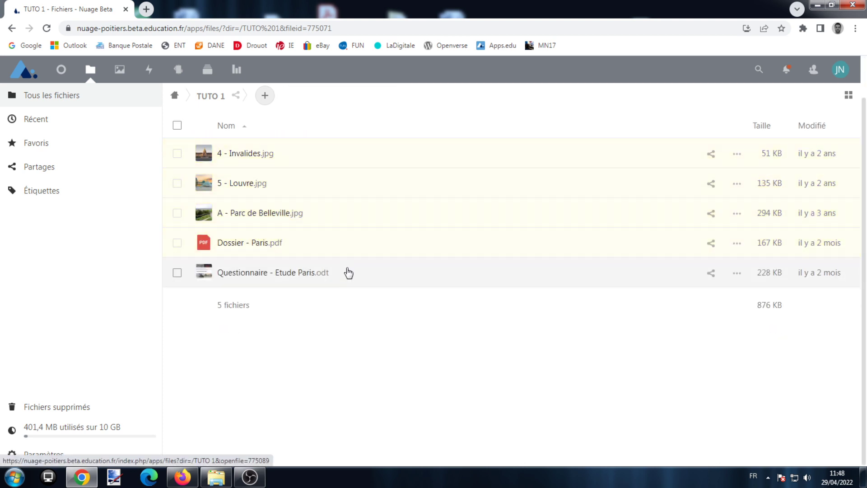
Preview Dossier - Paris.pdf from the TUTO 1 folder, read through its page and close it.
mouse_move(101, 433)
click(261, 245)
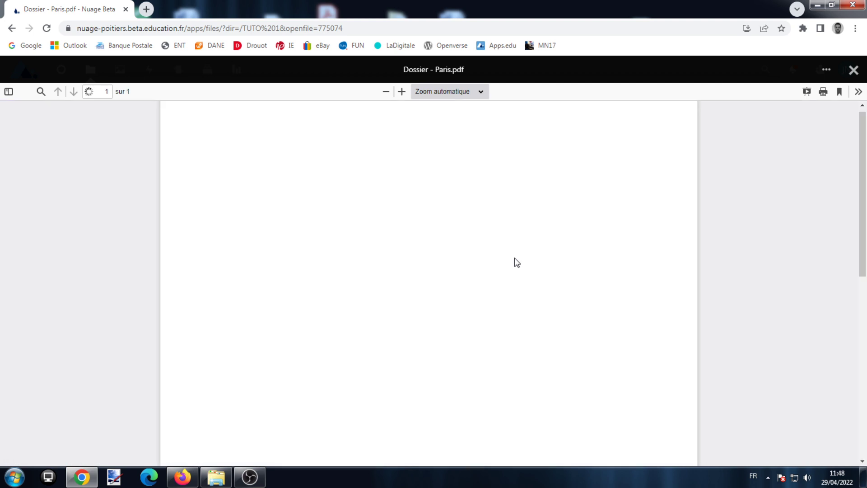
scroll(517, 264, down, 9)
scroll(516, 265, up, 8)
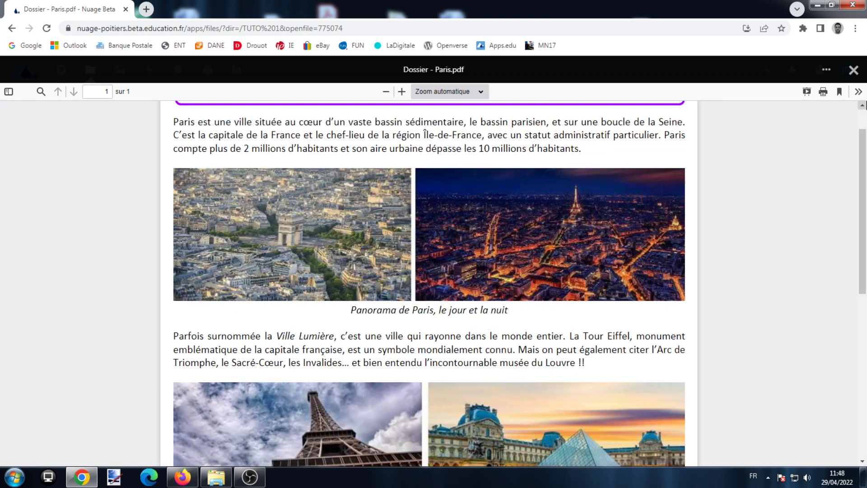
click(853, 70)
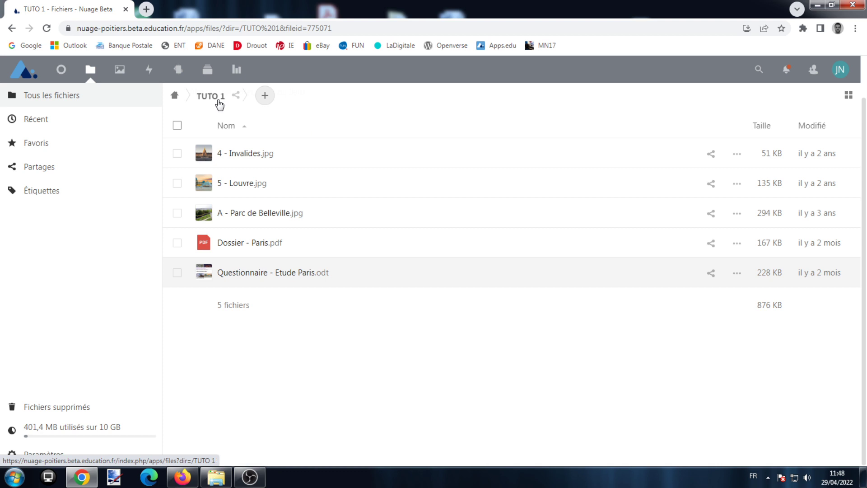
Return to the root of the files and create a share link for the TUTO 1 folder.
click(175, 97)
scroll(393, 273, down, 2)
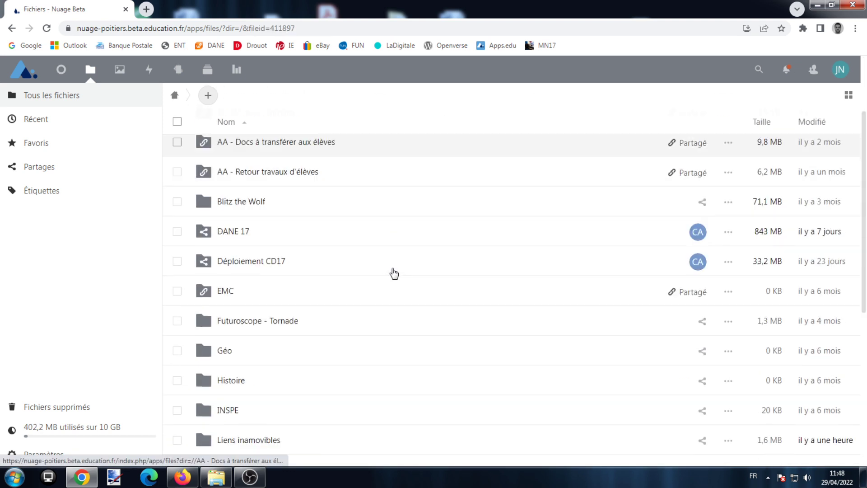
scroll(281, 257, down, 3)
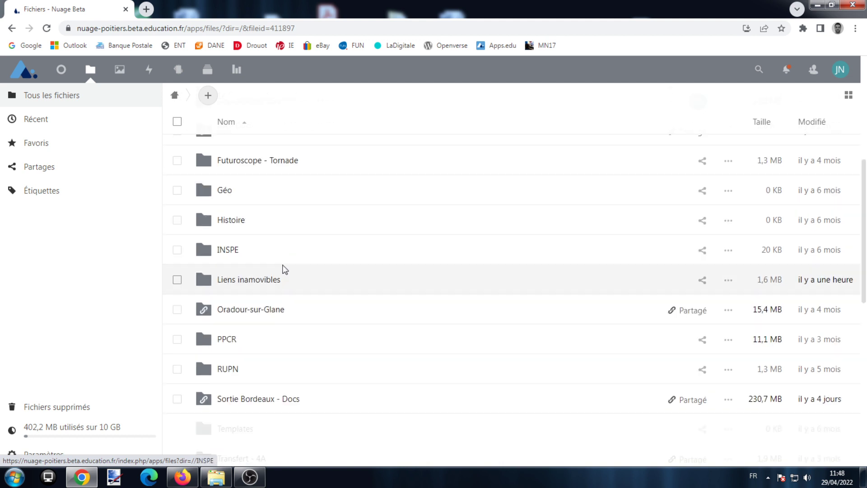
scroll(244, 277, down, 10)
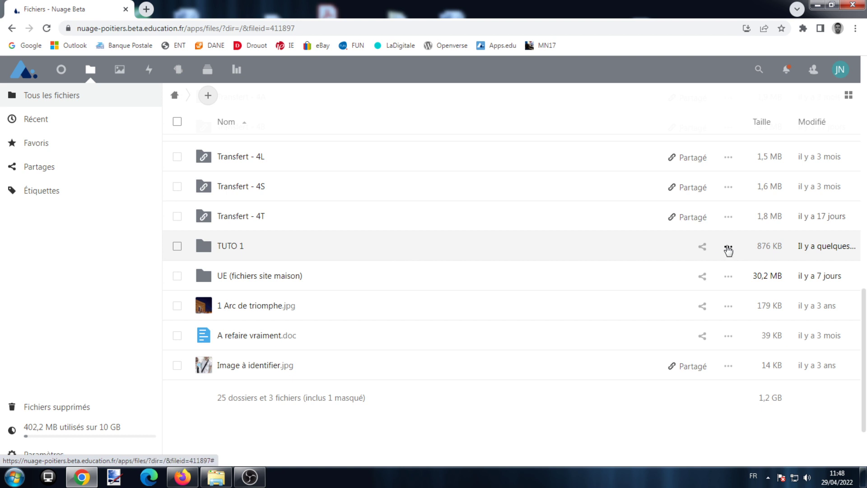
click(703, 247)
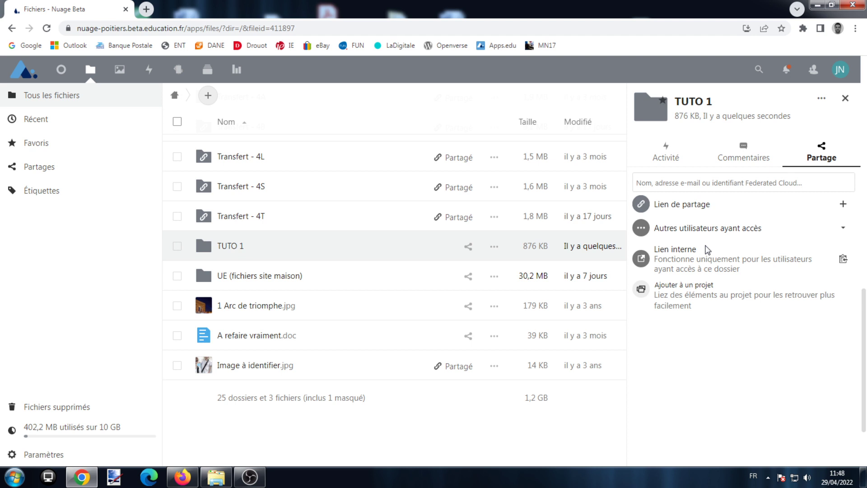
click(671, 185)
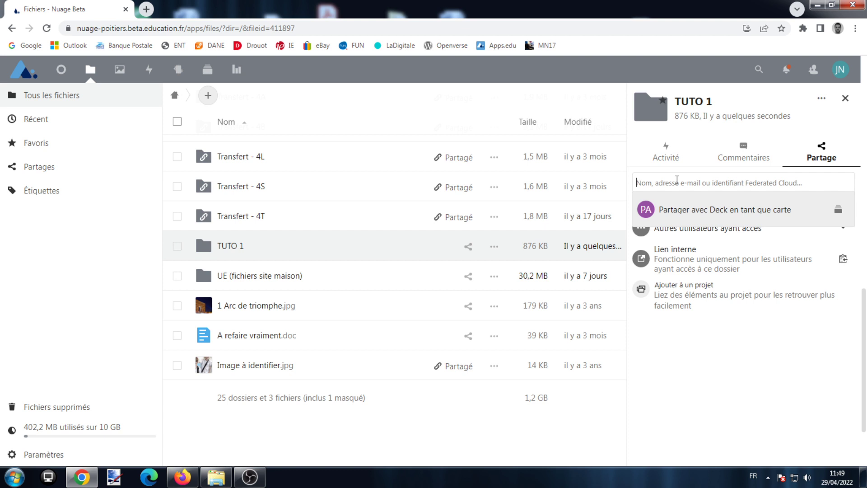
click(701, 339)
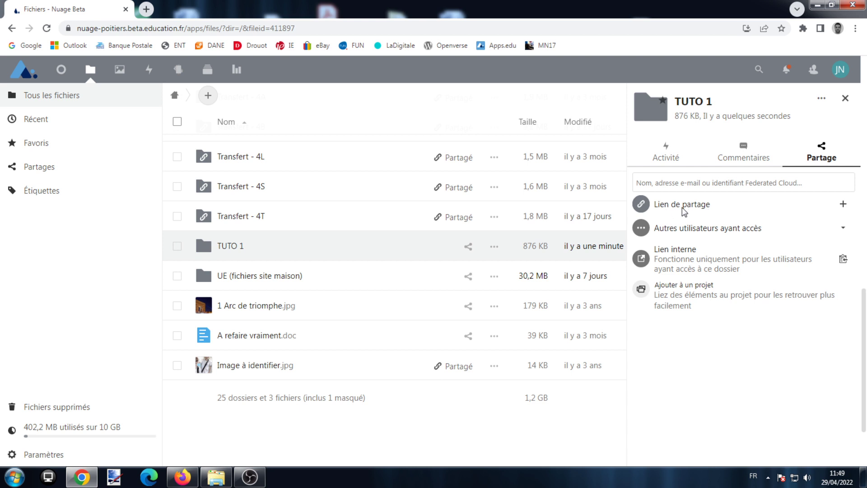
click(842, 207)
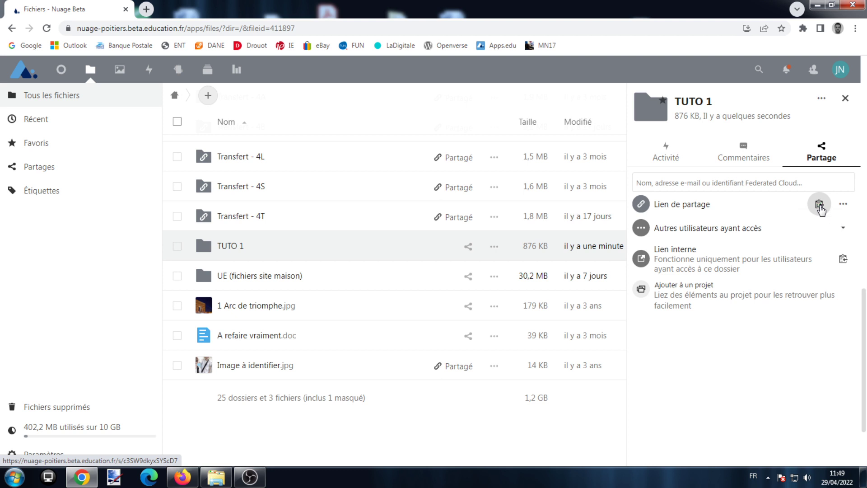
Remove the expiration date from the TUTO 1 share link.
click(842, 205)
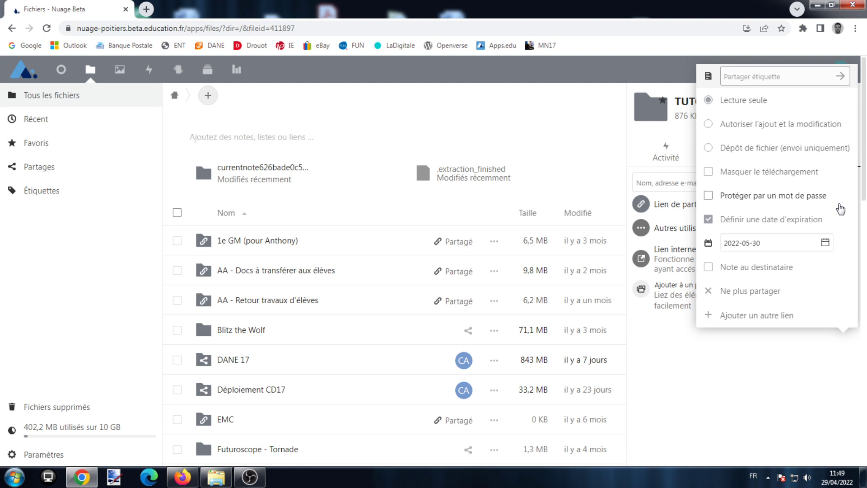
click(735, 242)
click(841, 209)
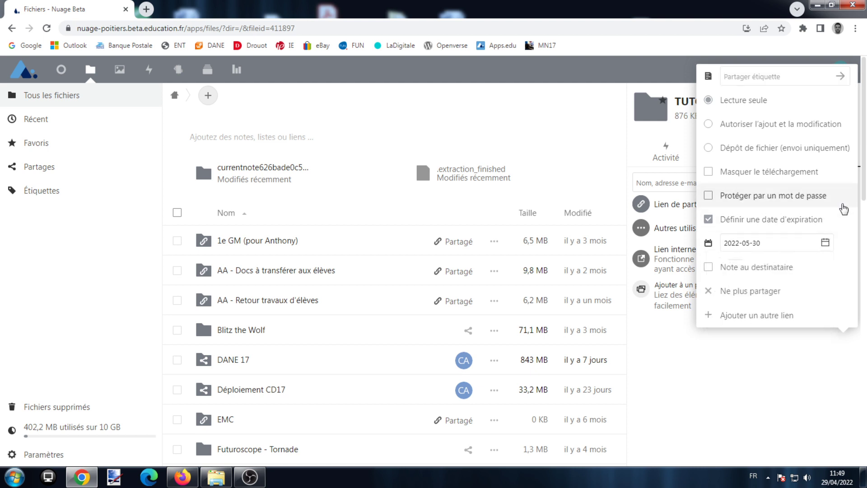
click(760, 242)
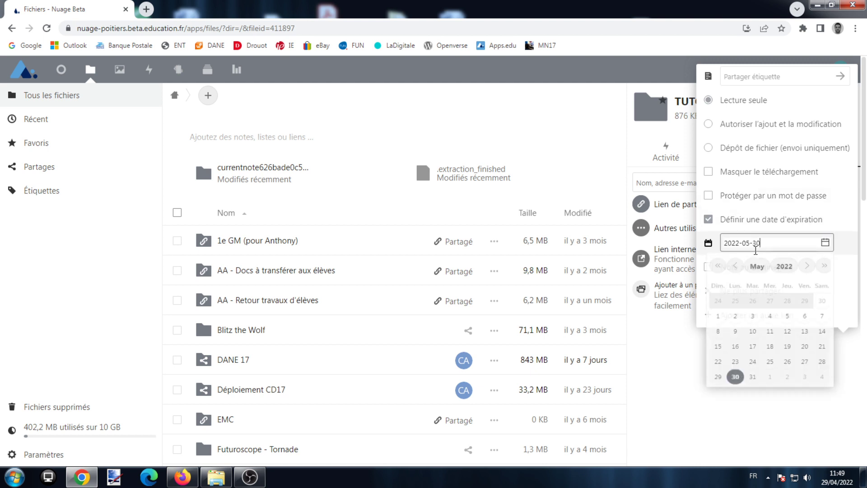
click(817, 209)
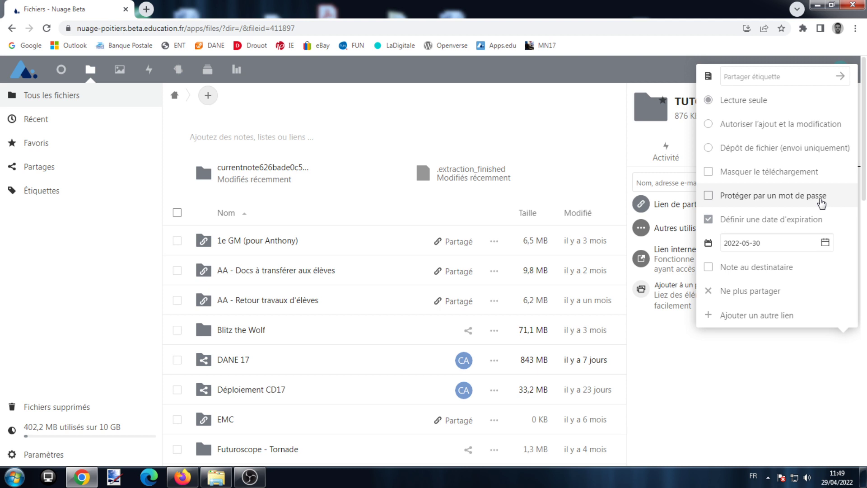
click(709, 220)
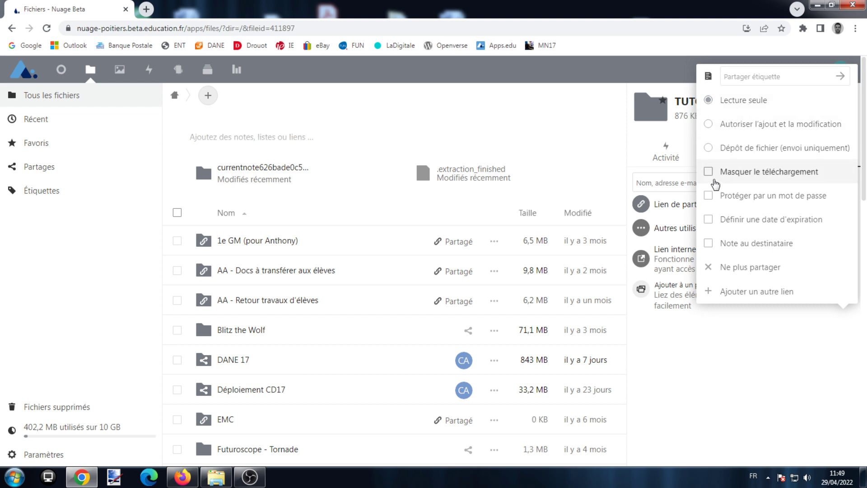
Try the share link's hidden download option, then the add-and-edit permission and the upload-only file drop.
click(708, 179)
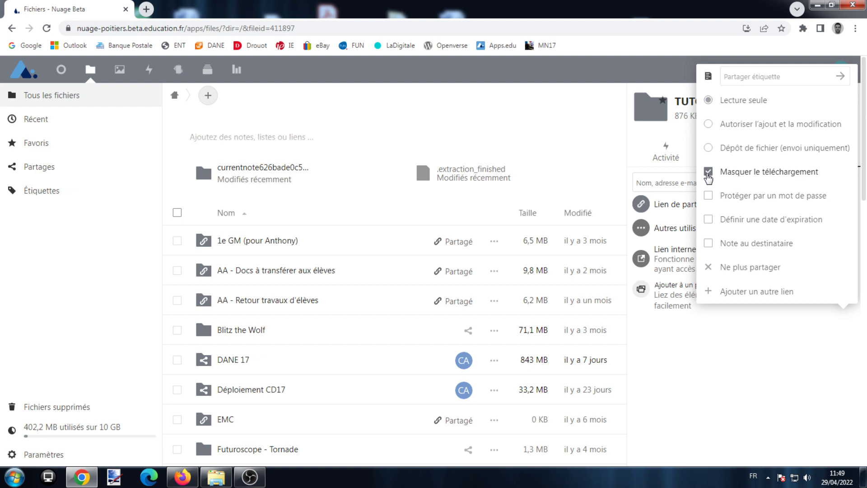
click(709, 179)
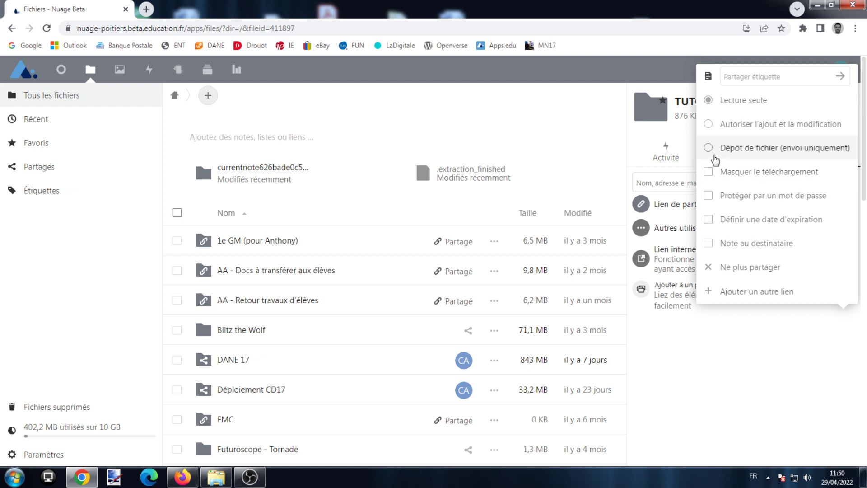
click(711, 127)
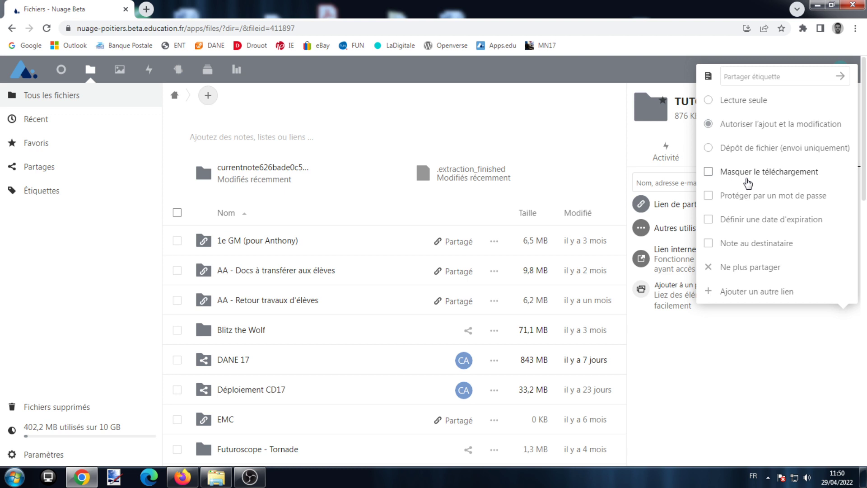
click(713, 147)
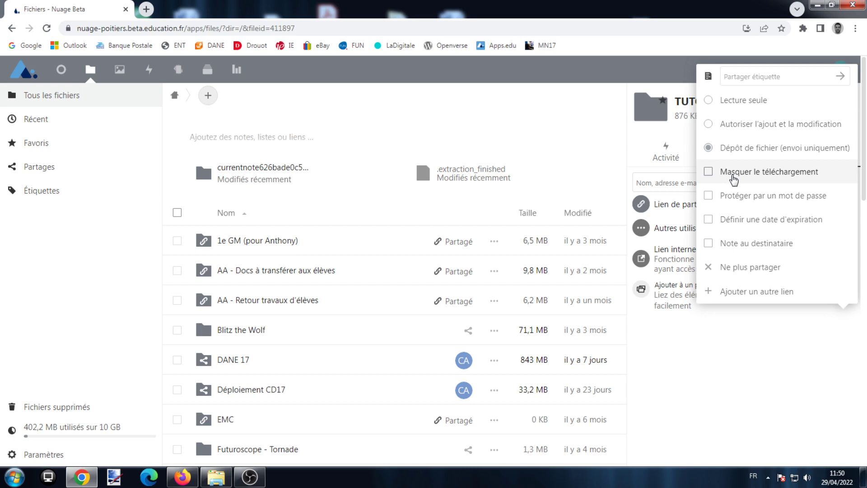
Try password protection and an expiration date on the share link, turning each one off again.
click(710, 198)
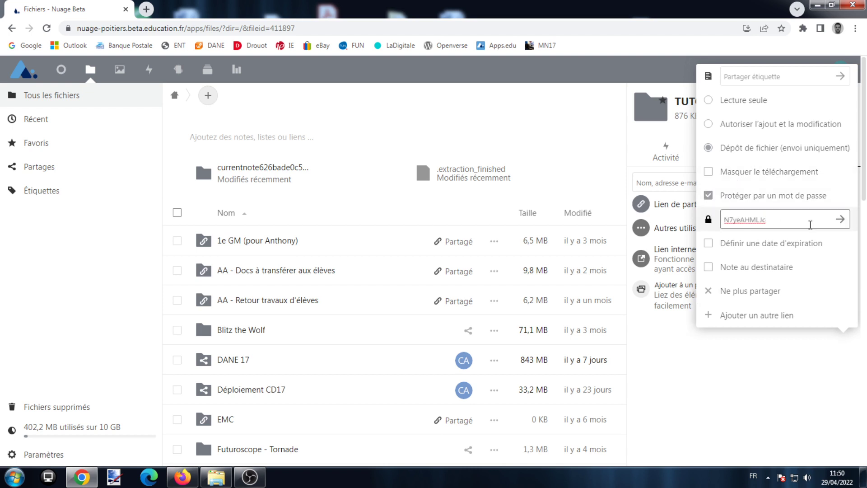
click(712, 197)
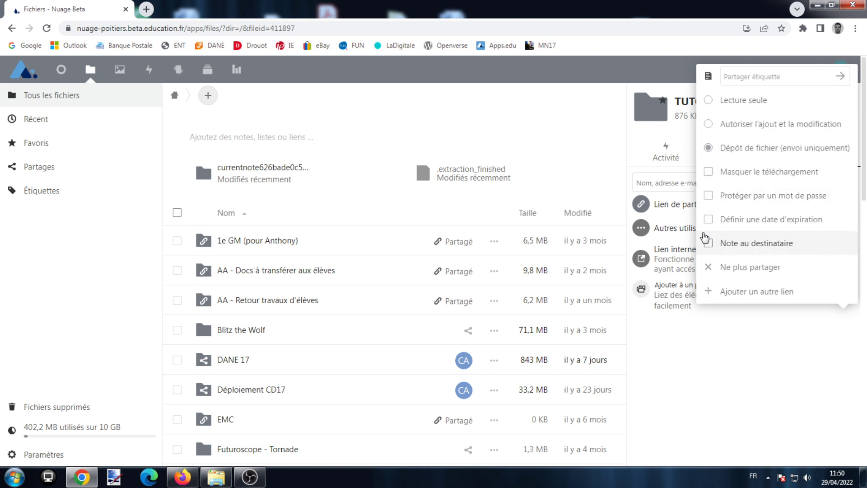
click(710, 220)
click(759, 242)
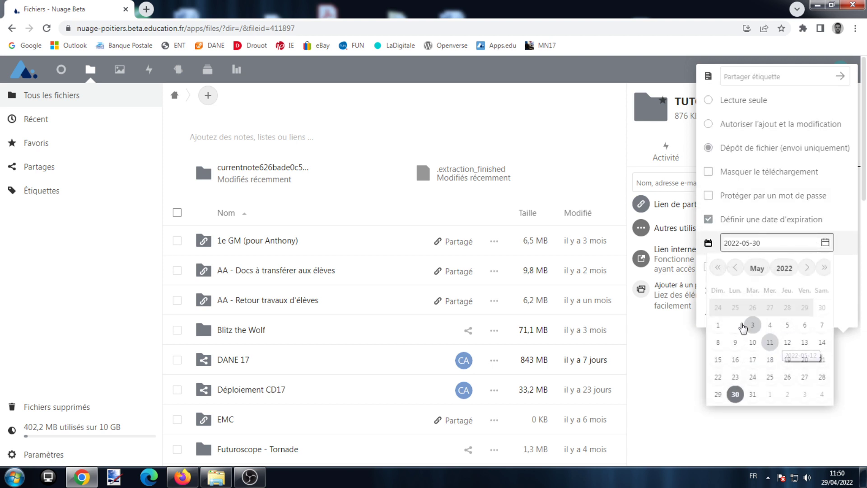
click(736, 221)
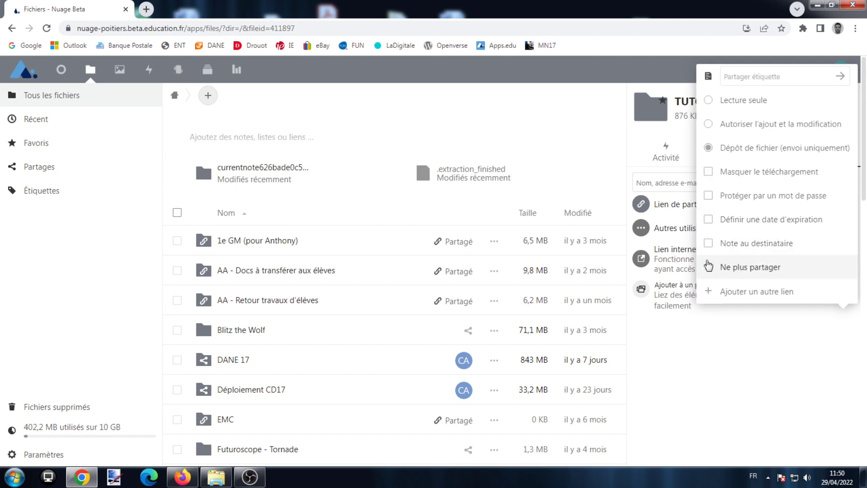
Add the recipient note "Voici note dossier..." to the share link and set its permission back to read-only.
click(736, 244)
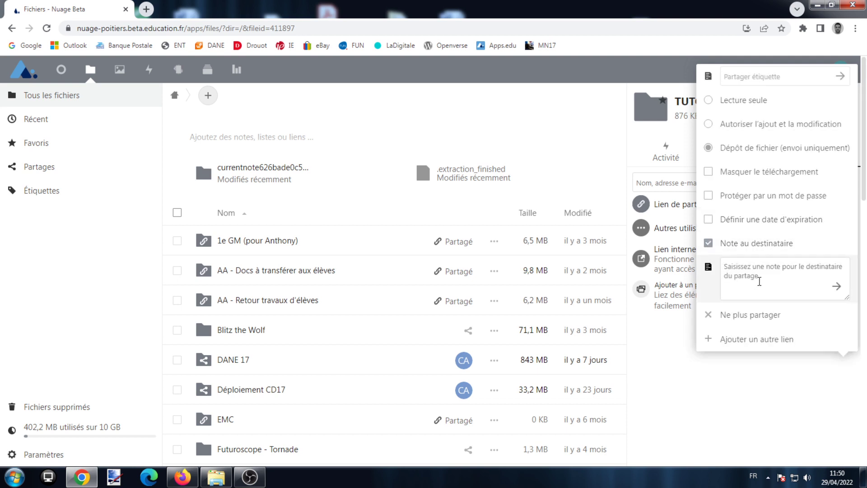
text(Voici notr doss)
key(BackSpace)
key(BackSpace)
key(BackSpace)
key(BackSpace)
key(BackSpace)
key(BackSpace)
text(e dossier...)
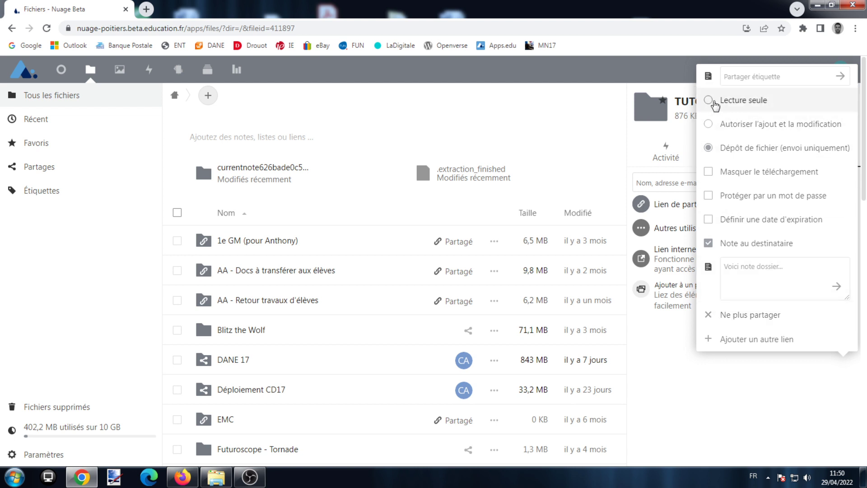
click(823, 368)
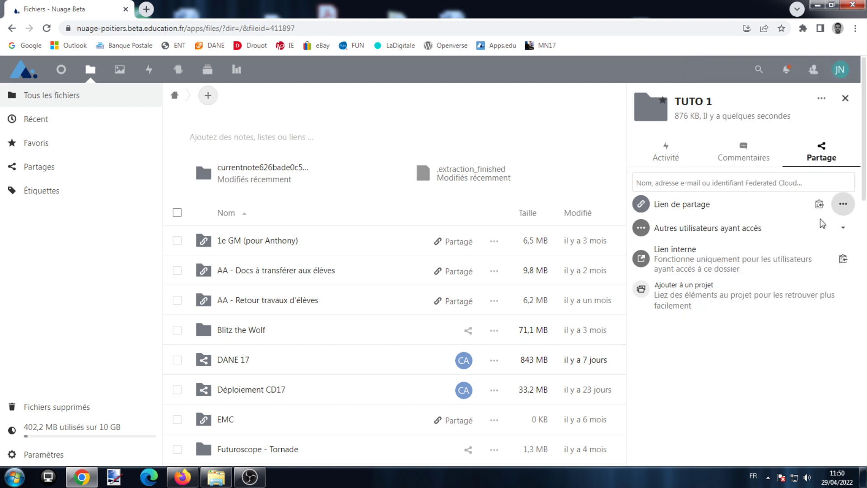
Copy the TUTO 1 share link and open it in Firefox.
click(820, 205)
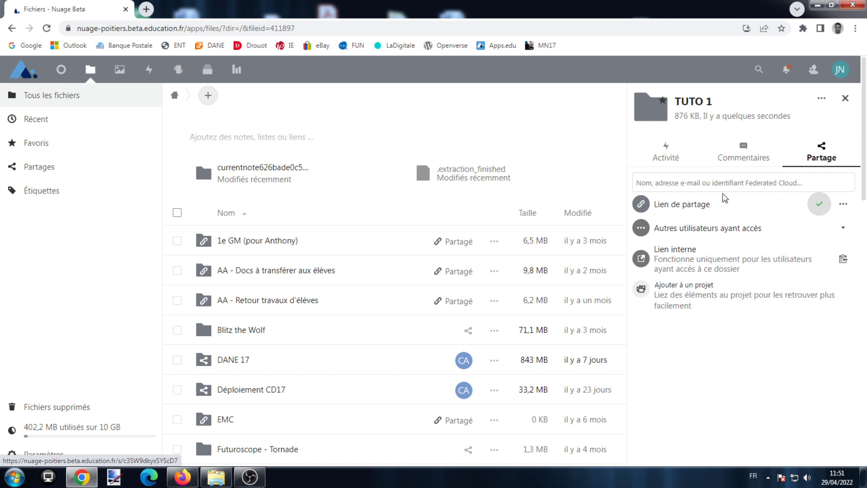
click(182, 477)
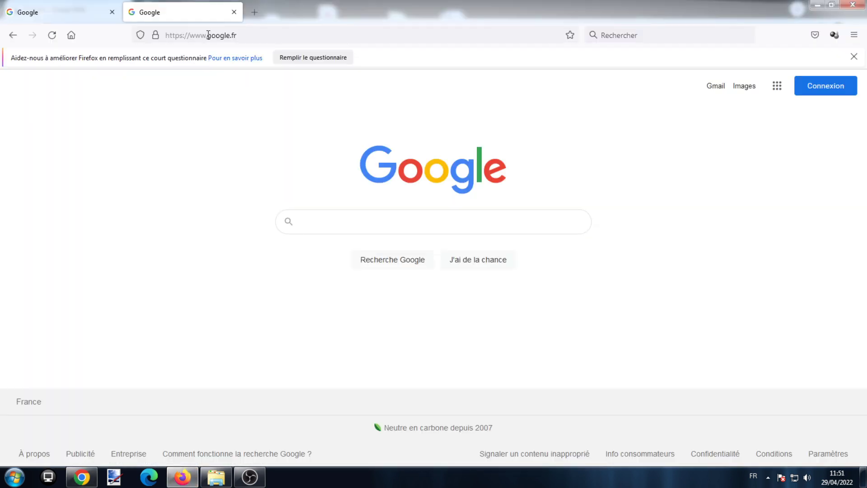
right_click(216, 35)
click(252, 97)
key(Return)
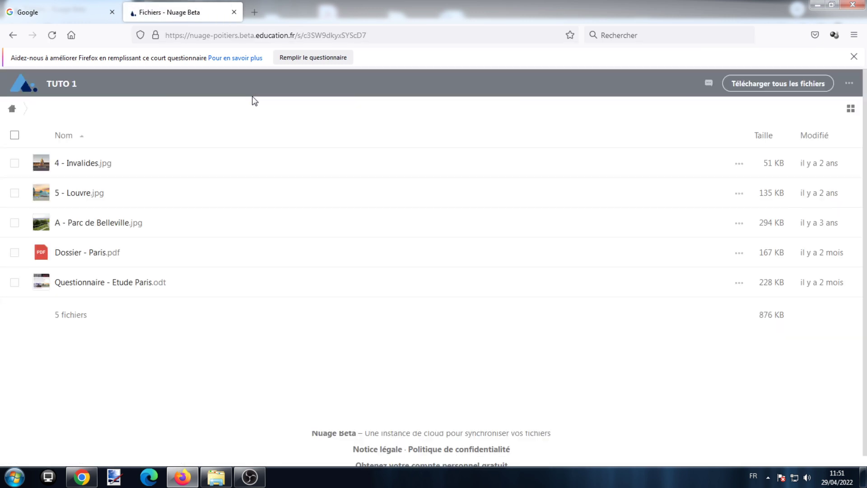
View the shared pictures starting from 4 - Invalides.jpg, and check the options offered for that file.
click(84, 164)
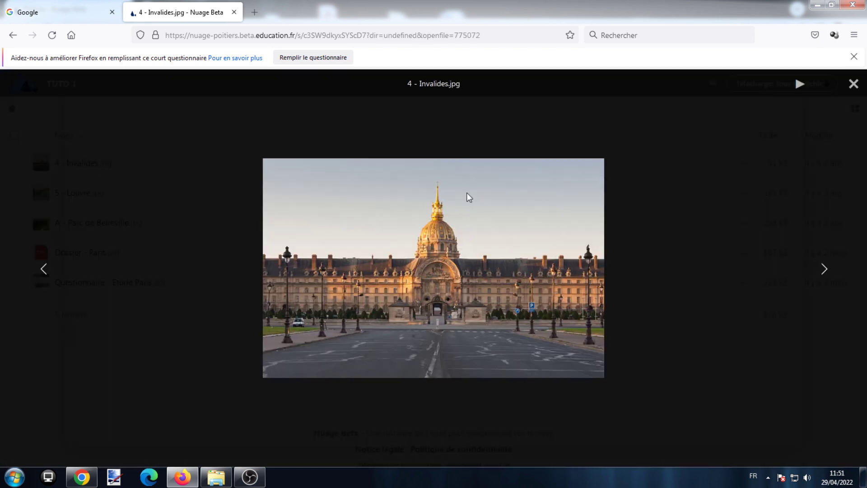
click(824, 272)
click(824, 273)
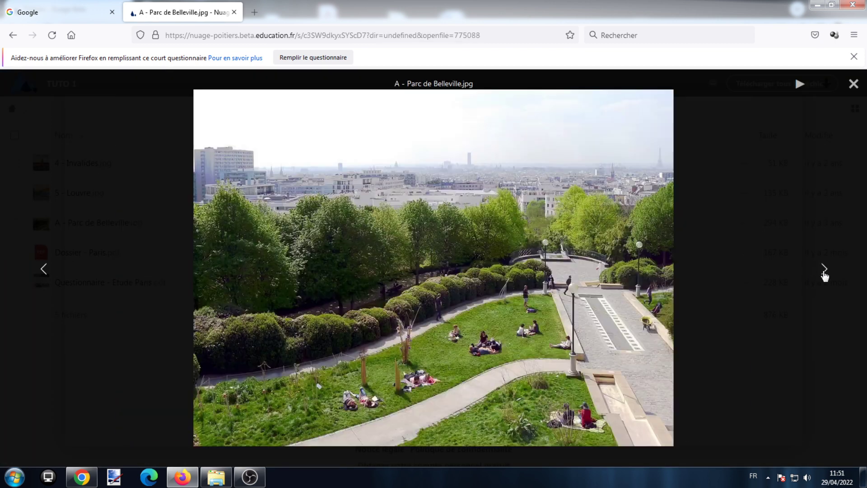
click(853, 85)
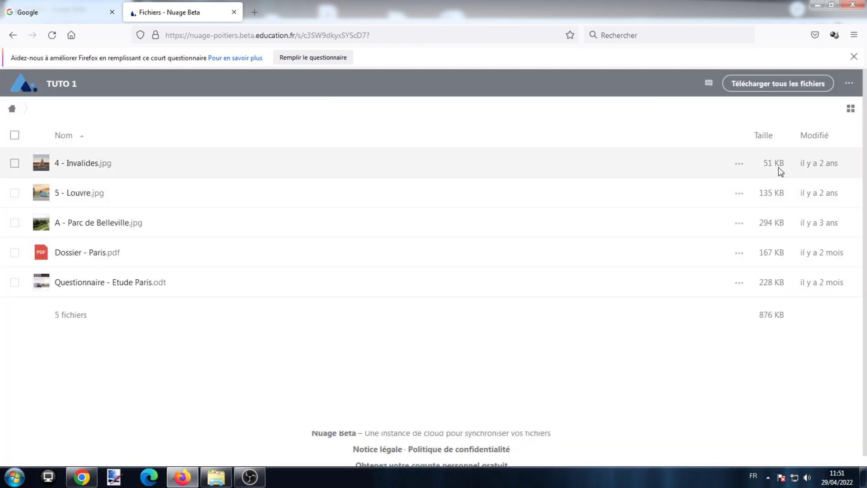
click(739, 164)
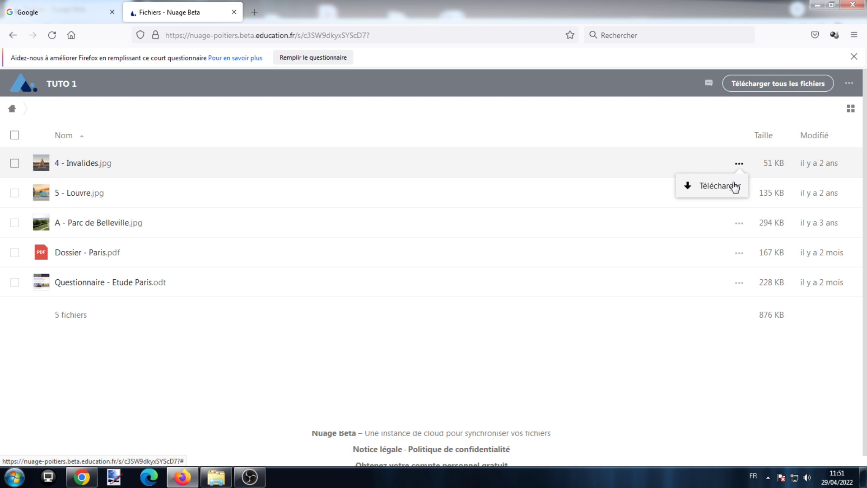
click(318, 385)
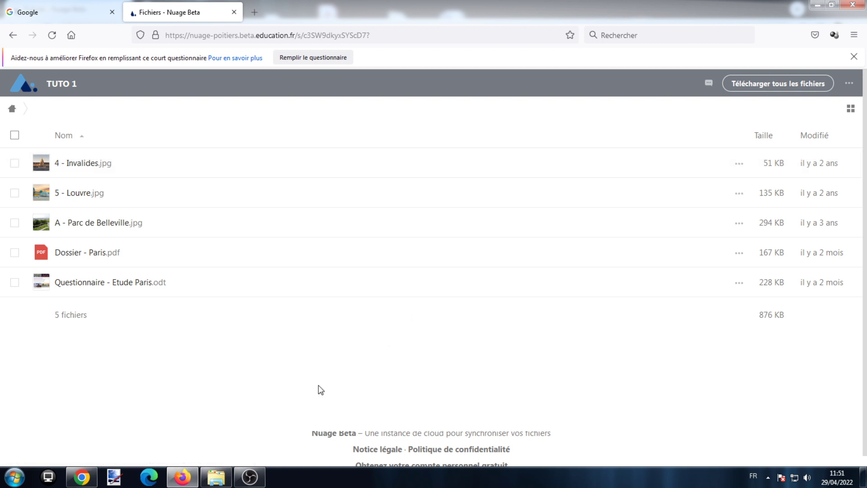
Try to add the C - Parc Montsouris picture from the Tuto Paris - OK folder to the shared TUTO 1 page.
click(215, 477)
drag(594, 276, 318, 299)
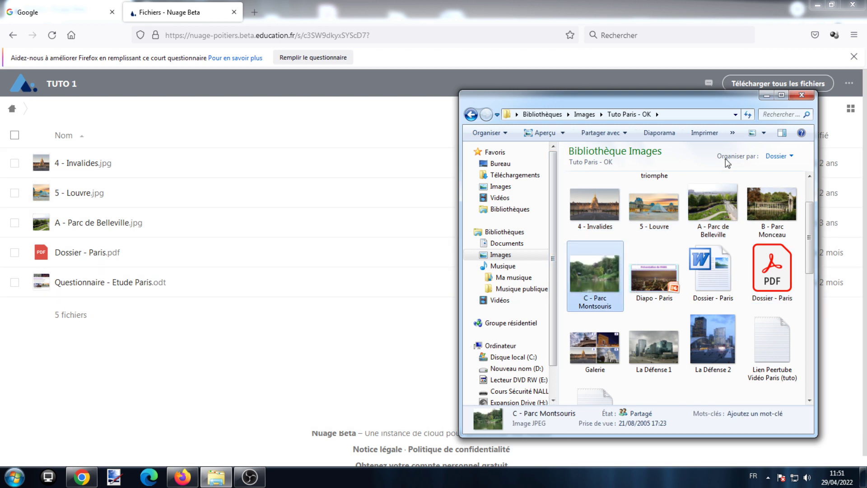
click(767, 94)
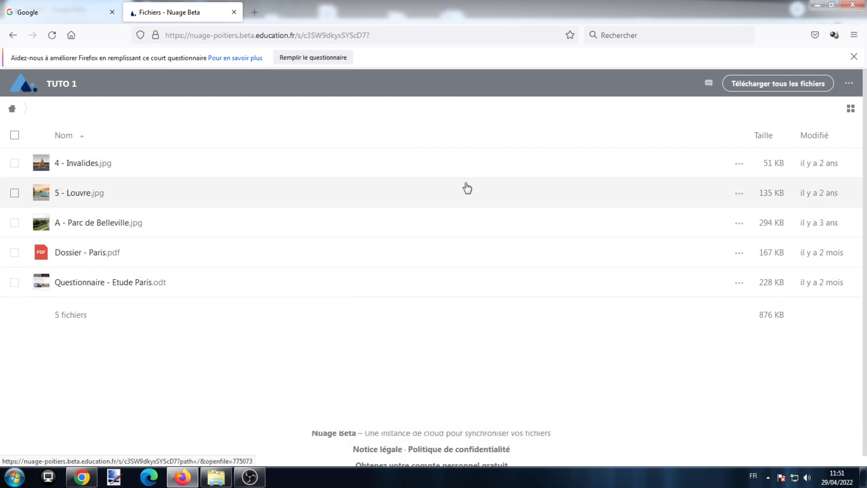
Switch to Chrome, allow adding and editing on the TUTO 1 share link, and reload the shared page in Firefox.
click(82, 477)
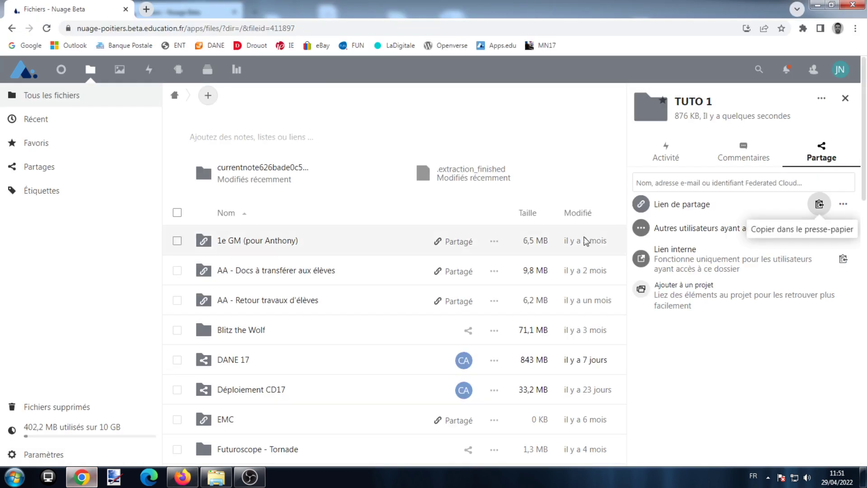
click(843, 209)
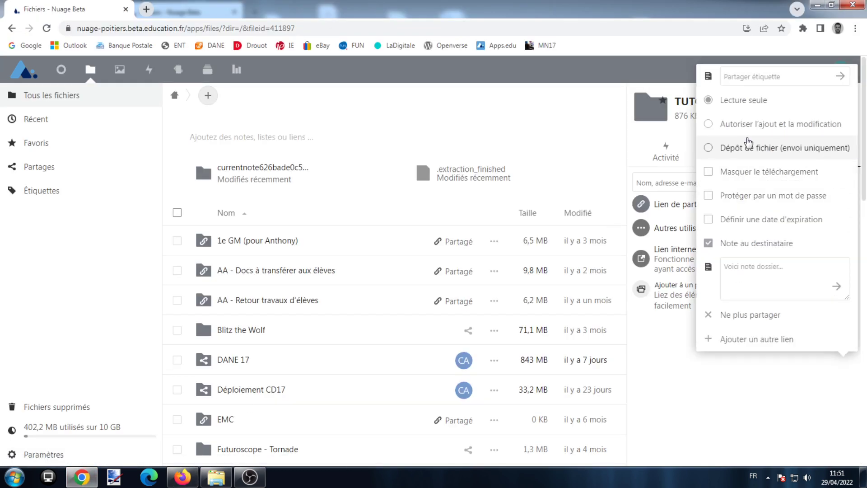
click(744, 130)
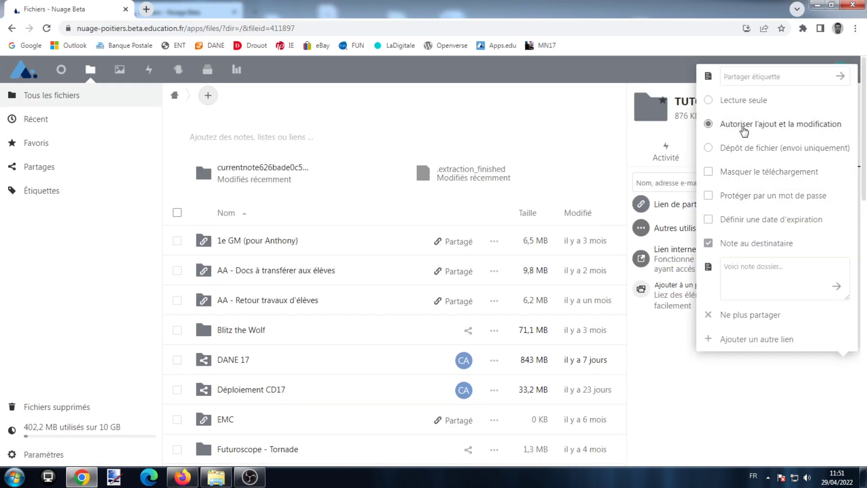
click(183, 478)
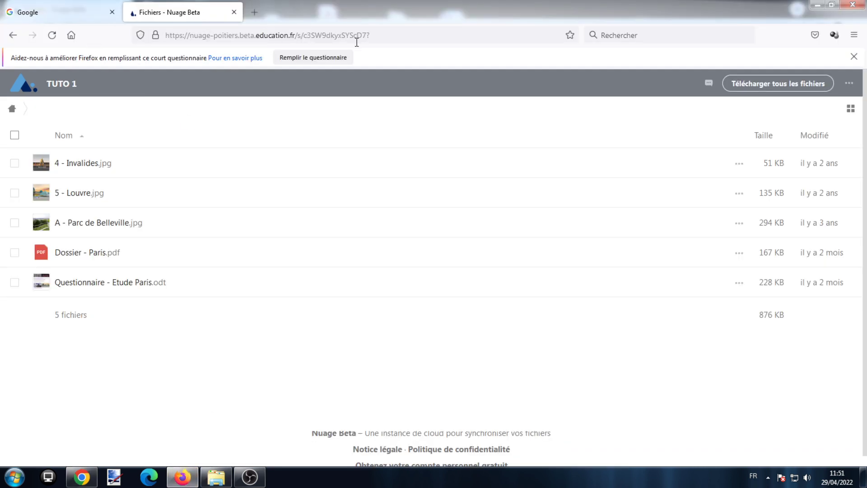
click(52, 34)
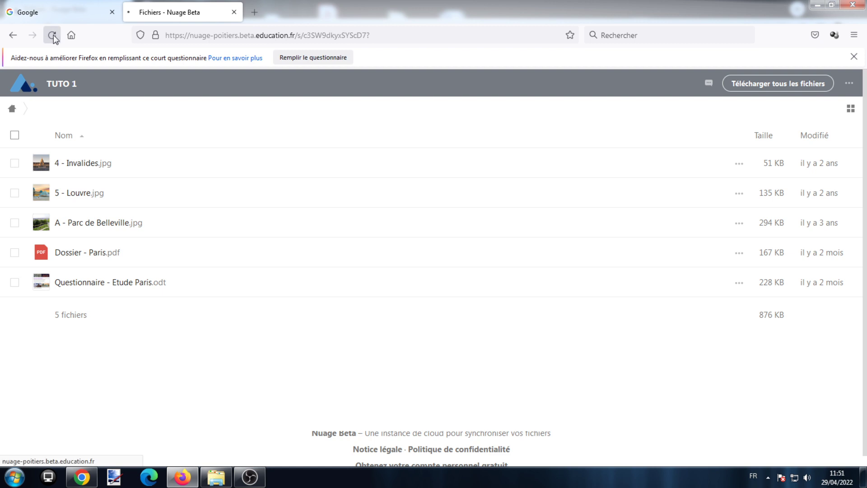
Add the 3 - Tour Eiffel picture from the Tuto Paris - OK folder to the shared TUTO 1 page.
click(215, 477)
scroll(692, 317, down, 5)
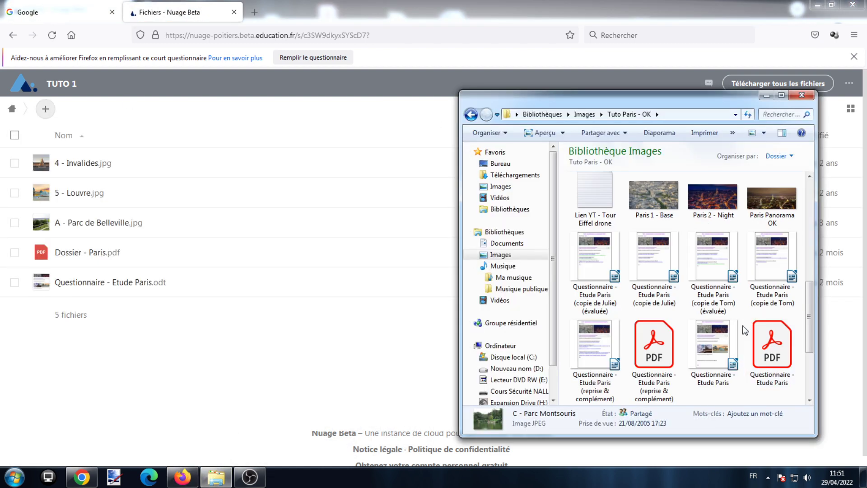
scroll(714, 361, up, 7)
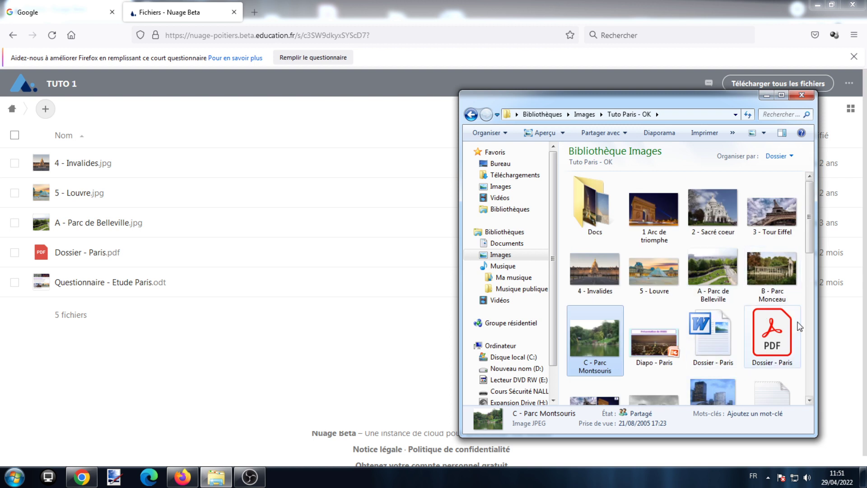
drag(773, 226, 333, 345)
click(766, 95)
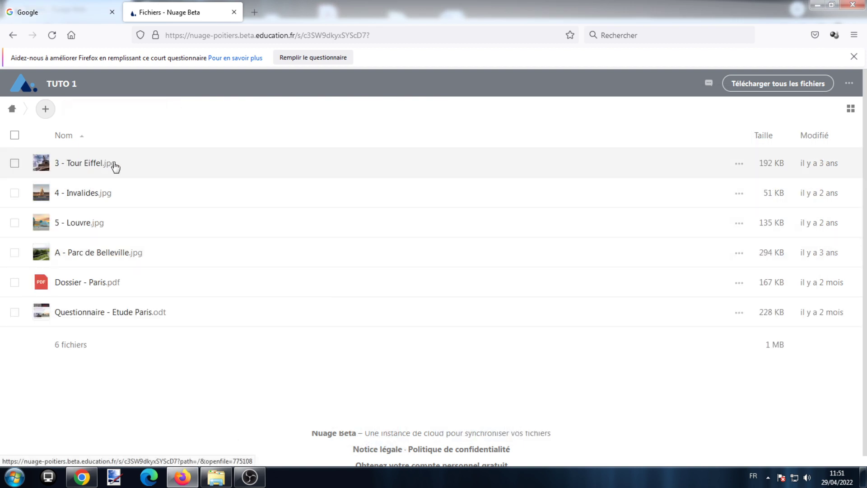
Switch back to Chrome, close the share link options and open the TUTO 1 folder in the cloud files.
click(84, 478)
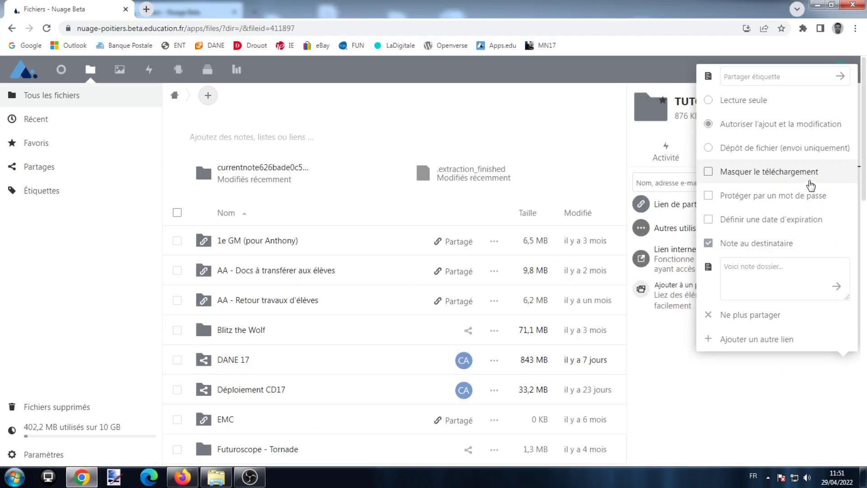
click(714, 388)
scroll(319, 332, down, 8)
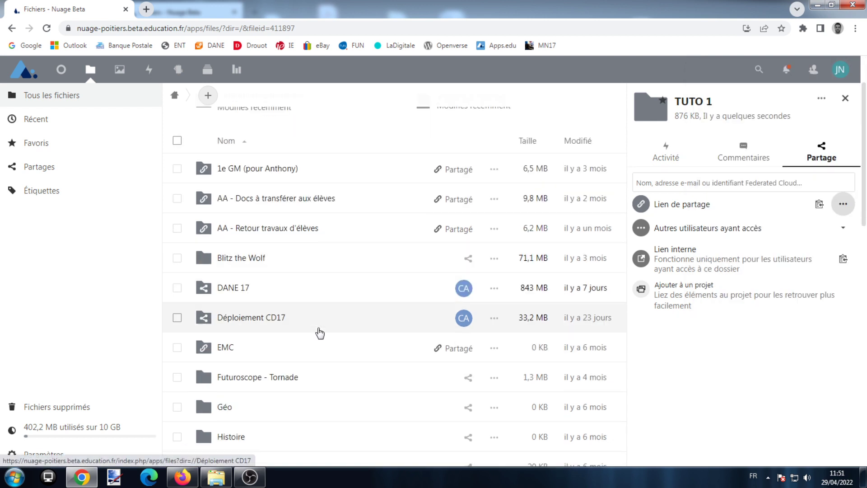
scroll(269, 387, down, 6)
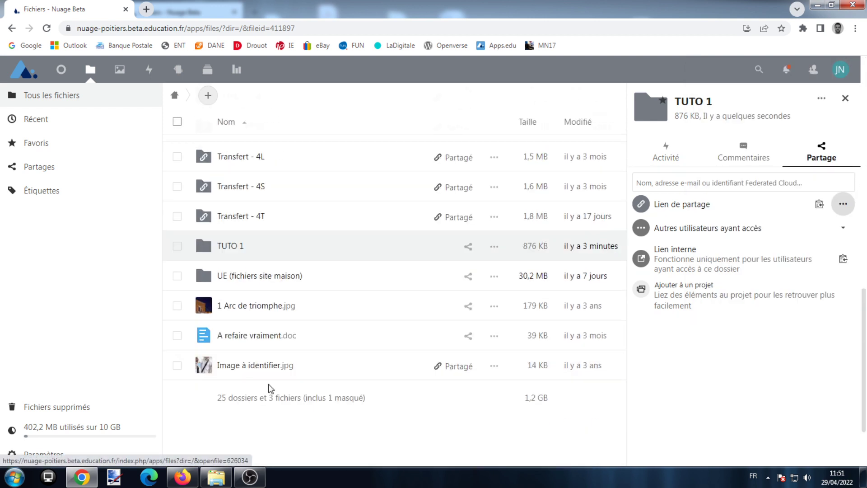
click(235, 251)
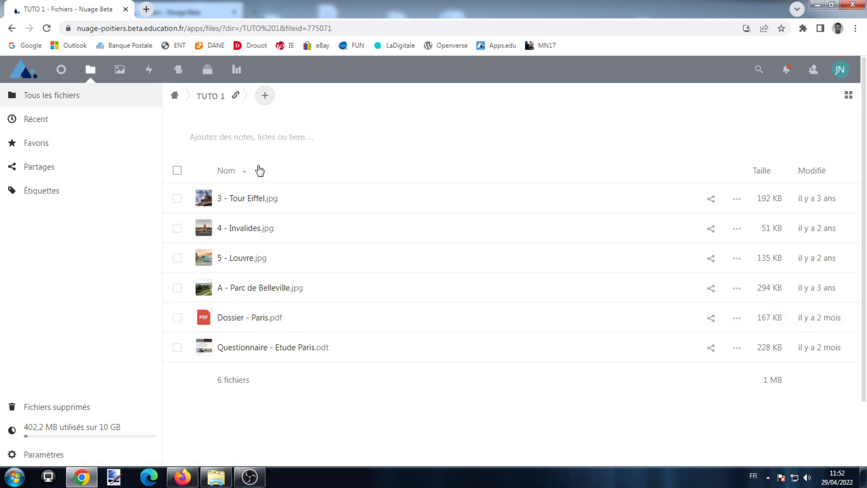
Create a new document named Notes communes.odt in the TUTO 1 folder and write "Notes communes :" in it.
click(264, 97)
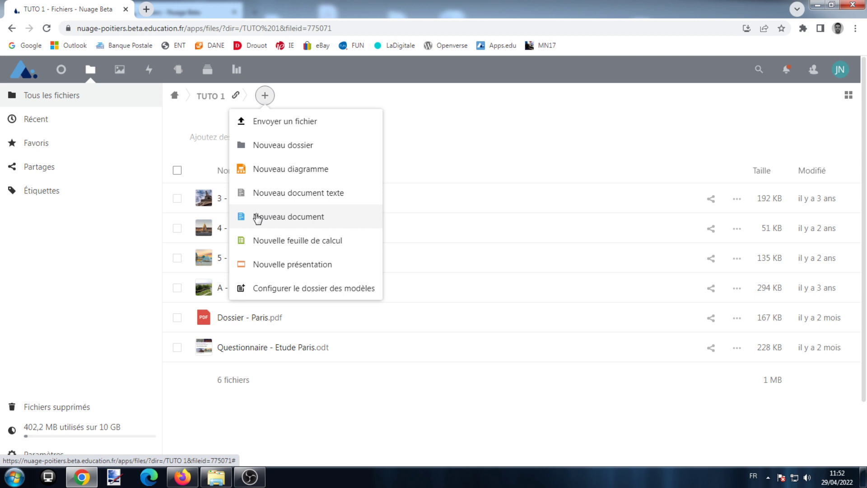
click(299, 222)
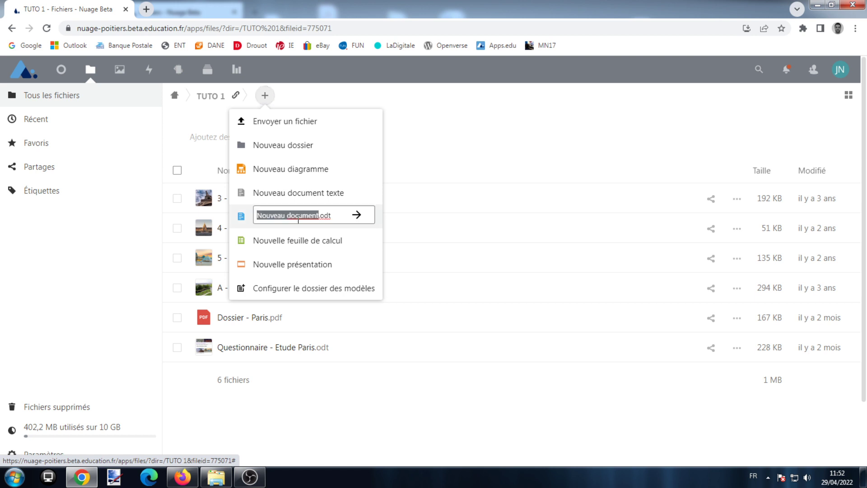
text(Notes comm)
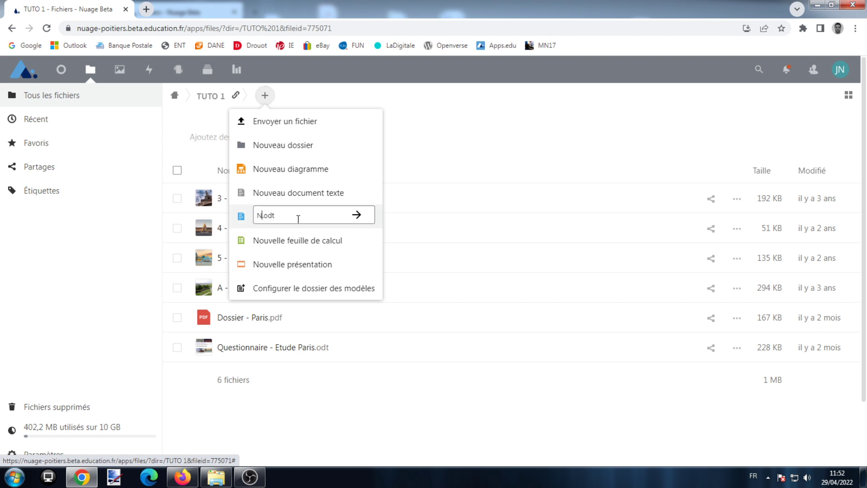
text(unes)
click(355, 217)
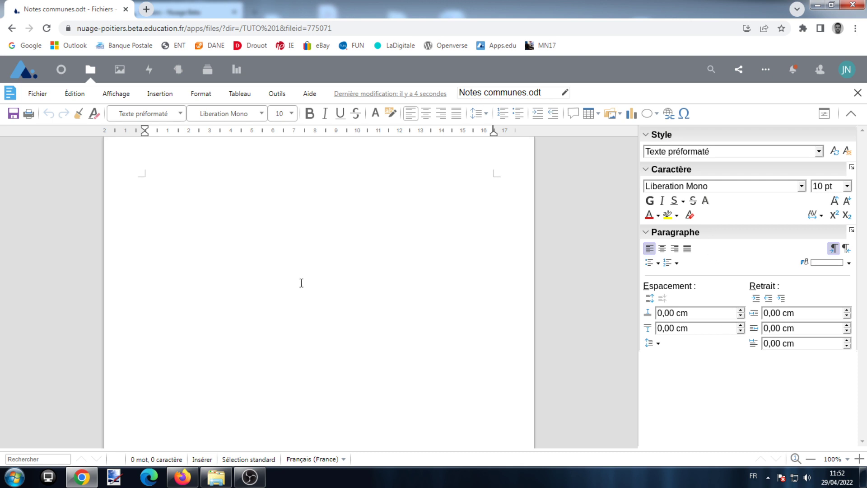
text(No)
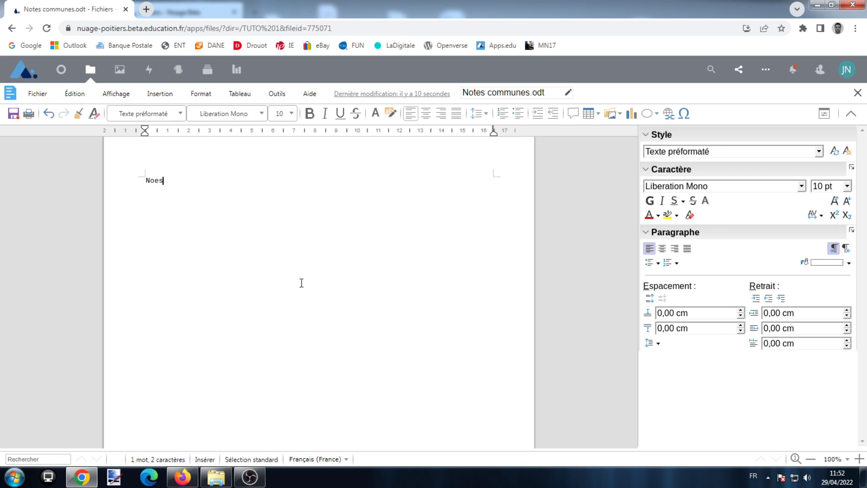
text(tes communes :)
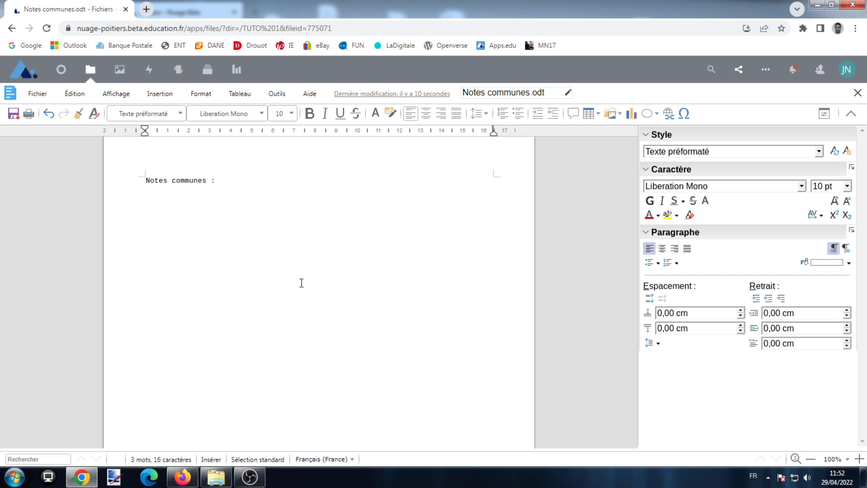
Create a share link for Notes communes.odt without an expiration date and with editing allowed.
click(739, 69)
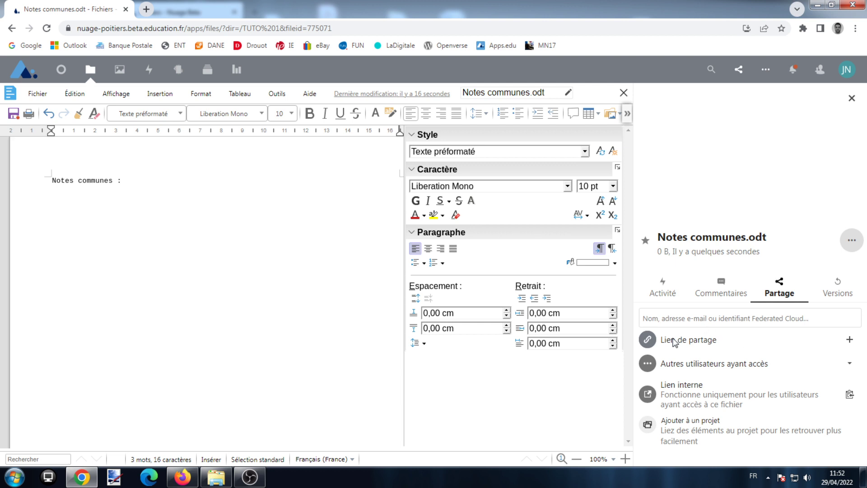
click(850, 340)
click(849, 340)
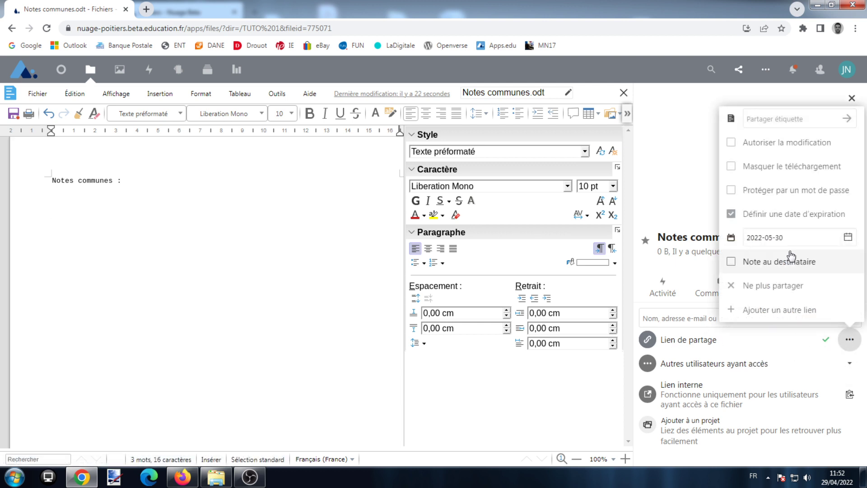
click(730, 215)
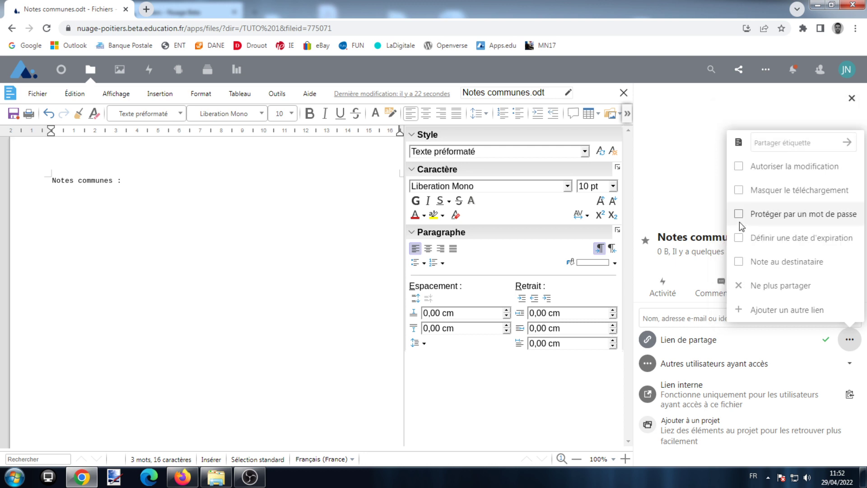
click(739, 168)
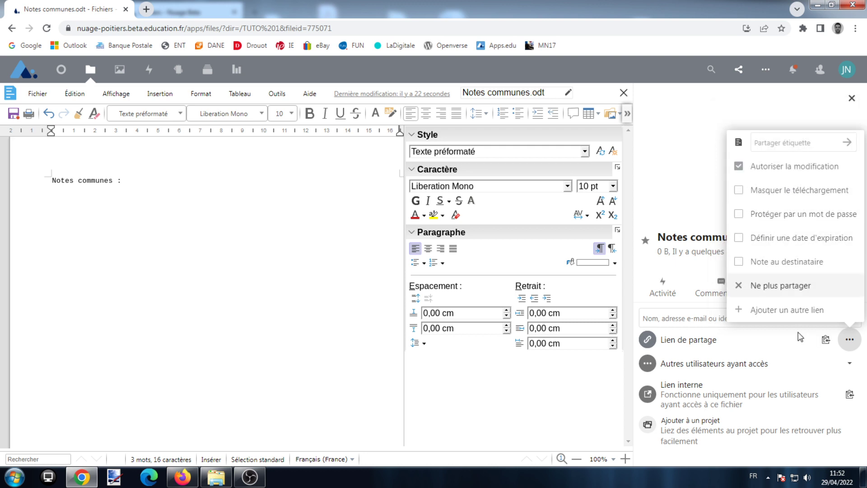
Copy the Notes communes.odt share link and open it in the Google tab of Firefox.
click(826, 339)
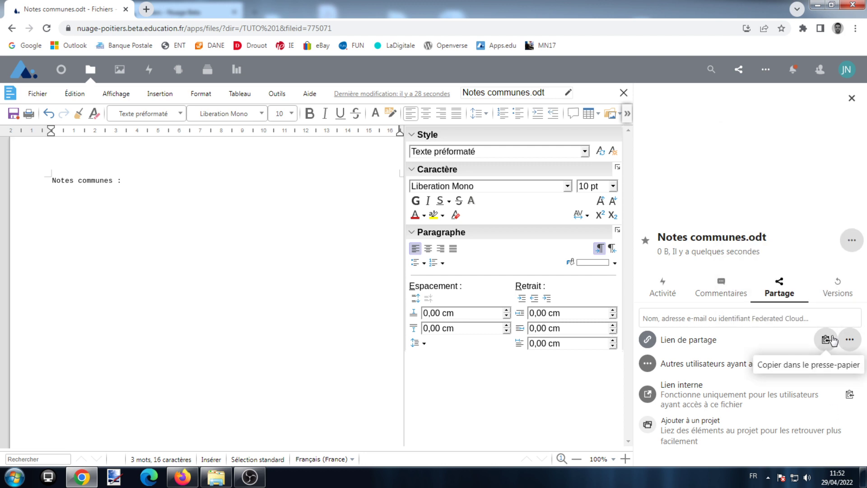
click(182, 477)
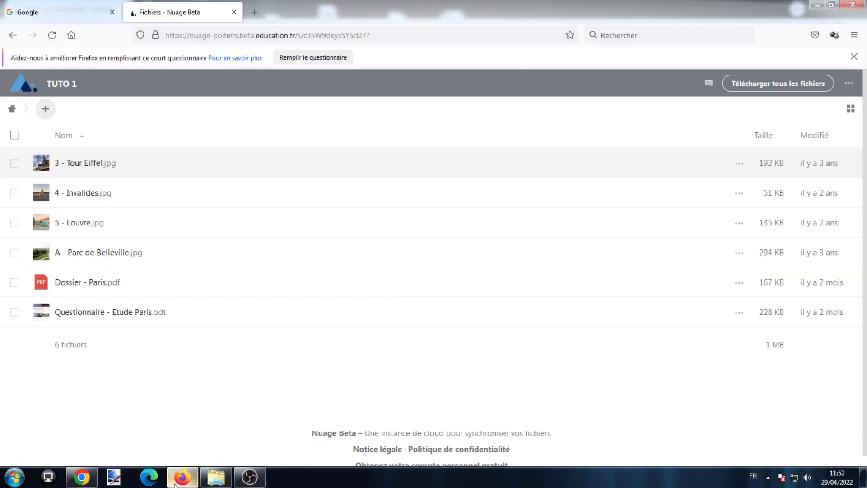
click(61, 3)
click(178, 36)
right_click(179, 35)
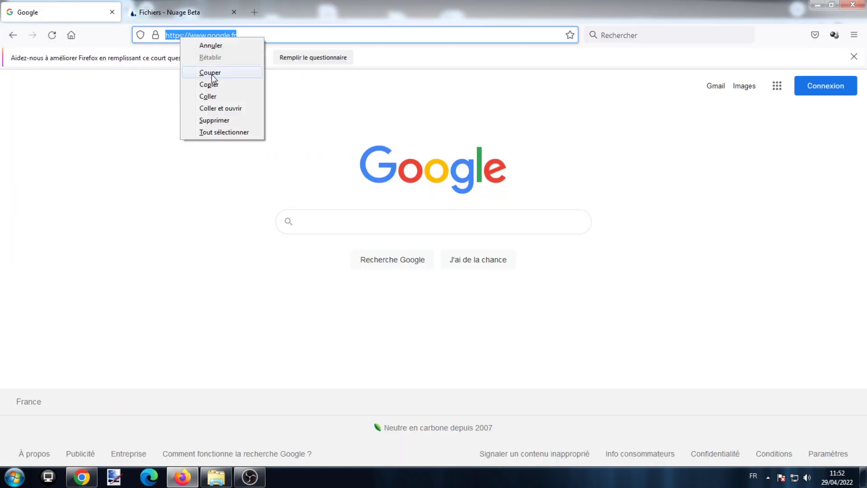
click(213, 96)
key(Return)
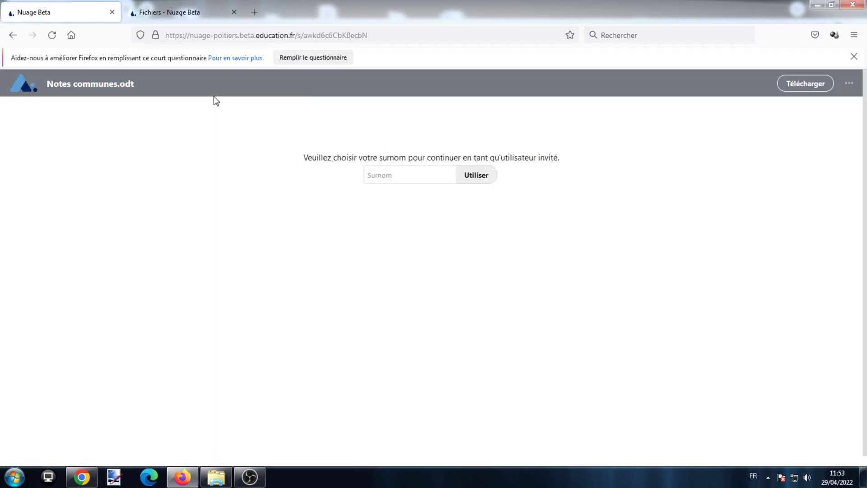
Enter a guest nickname to join the shared Notes communes.odt document.
click(387, 177)
text(Johann)
click(469, 181)
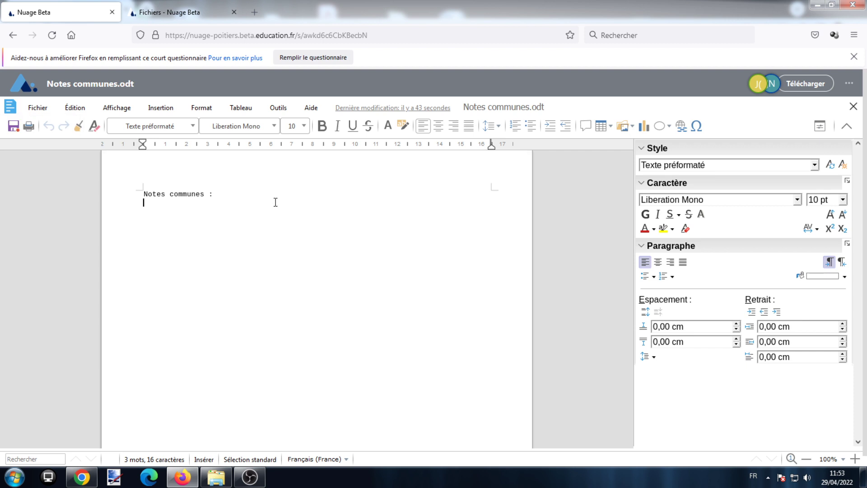
Add the line "Mon idée..." below the heading as the guest, and check the document in Chrome.
key(Return)
text(.)
click(82, 477)
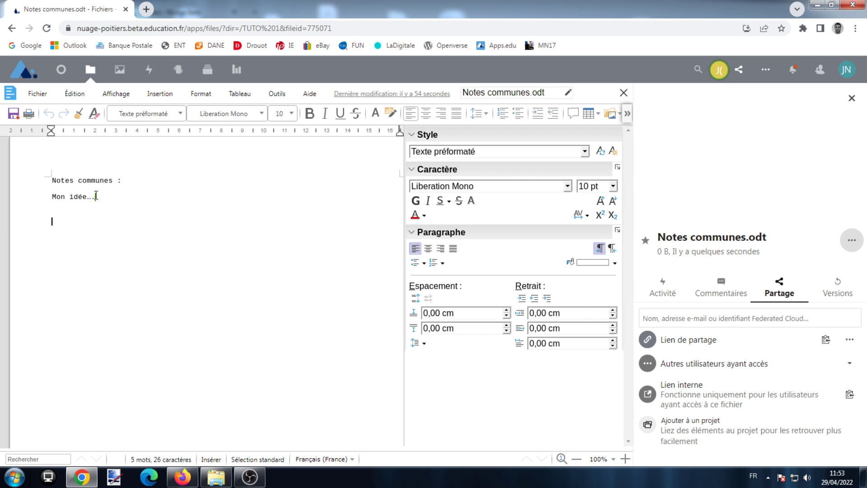
Close Notes communes.odt, open Questionnaire - Etude Paris.odt from the TUTO 1 folder and look through its contents.
click(852, 98)
click(858, 92)
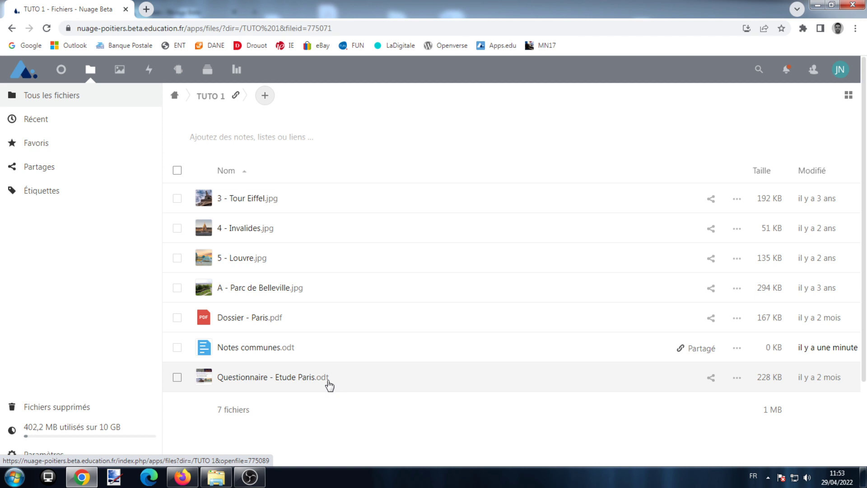
click(279, 378)
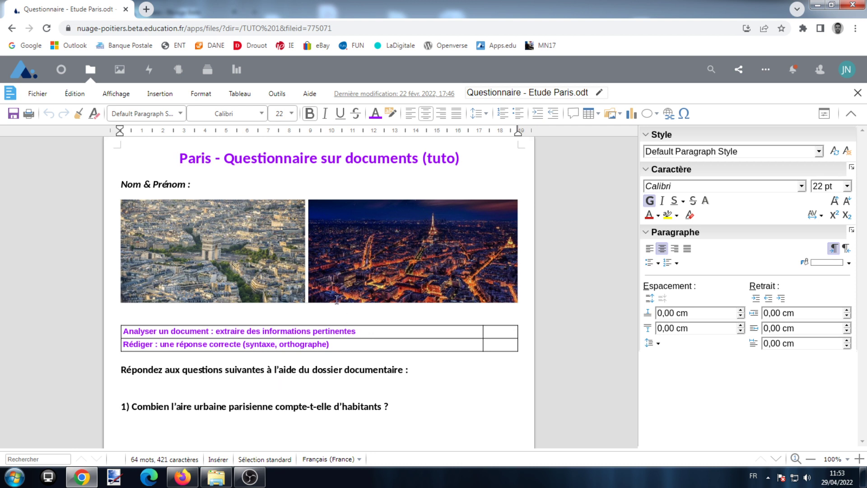
click(299, 179)
scroll(333, 272, down, 3)
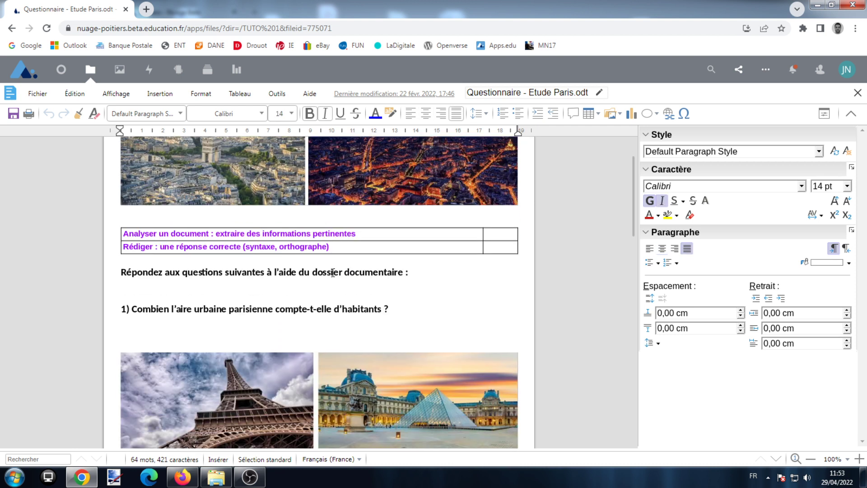
scroll(322, 287, down, 2)
scroll(322, 287, up, 5)
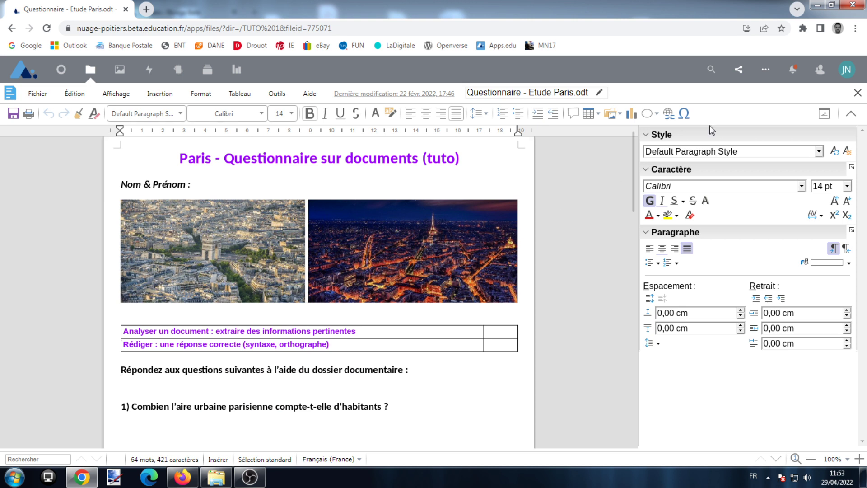
Create a share link for Questionnaire - Etude Paris.odt with the default options and close the document.
click(739, 69)
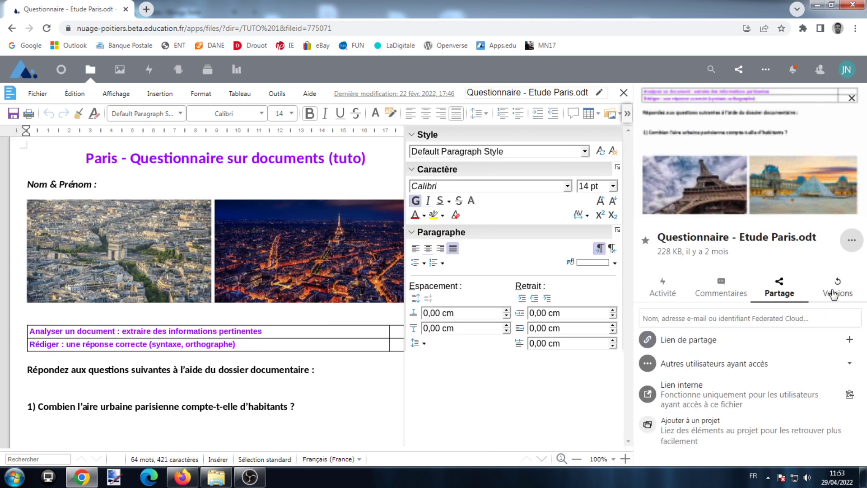
click(850, 339)
click(851, 342)
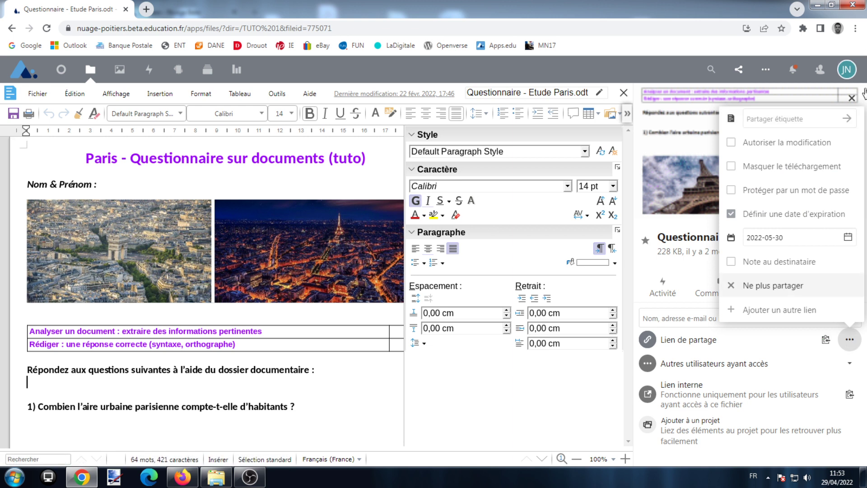
click(852, 98)
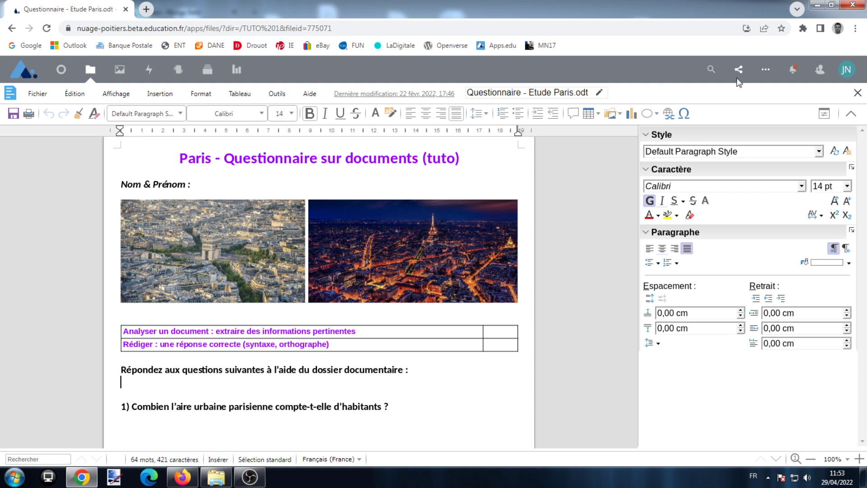
click(858, 92)
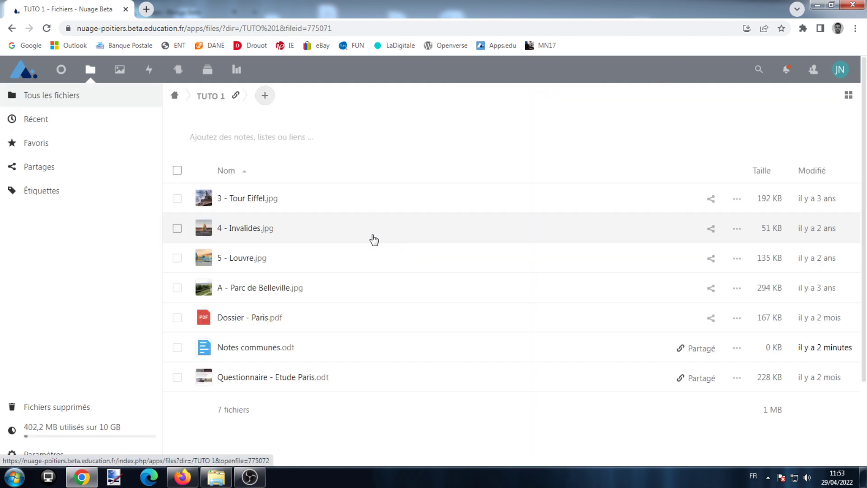
Delete the file 3 - Tour Eiffel.jpg from the TUTO 1 folder.
click(220, 103)
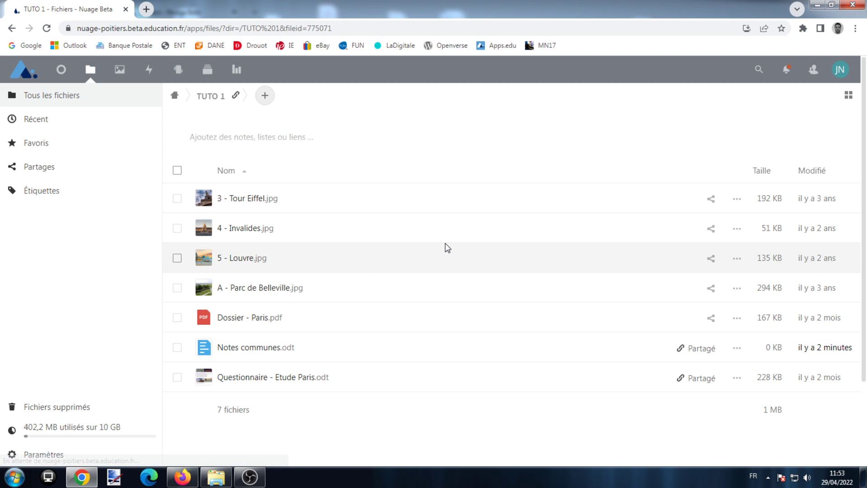
click(737, 200)
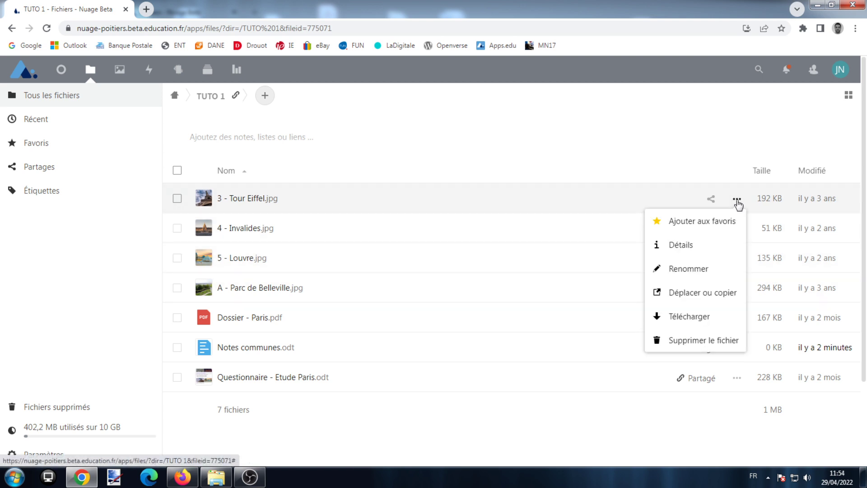
click(707, 341)
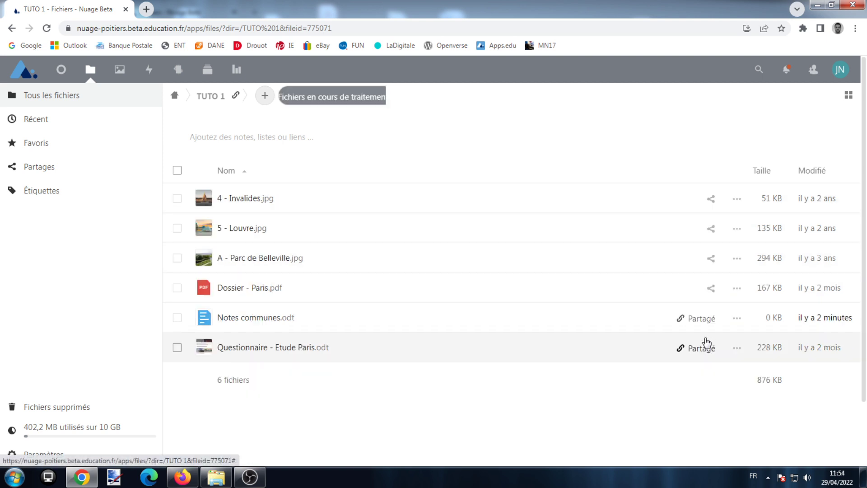
Add 4 - Invalides.jpg to the favourites and display the list of favourite files.
click(738, 199)
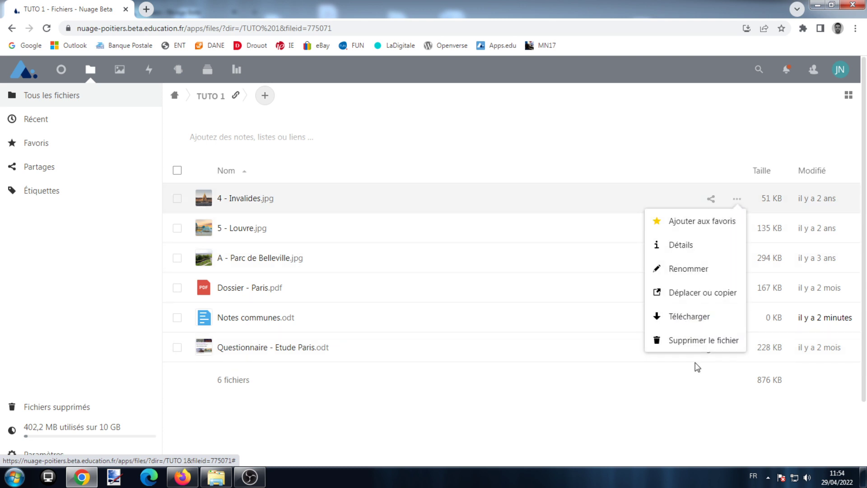
click(689, 230)
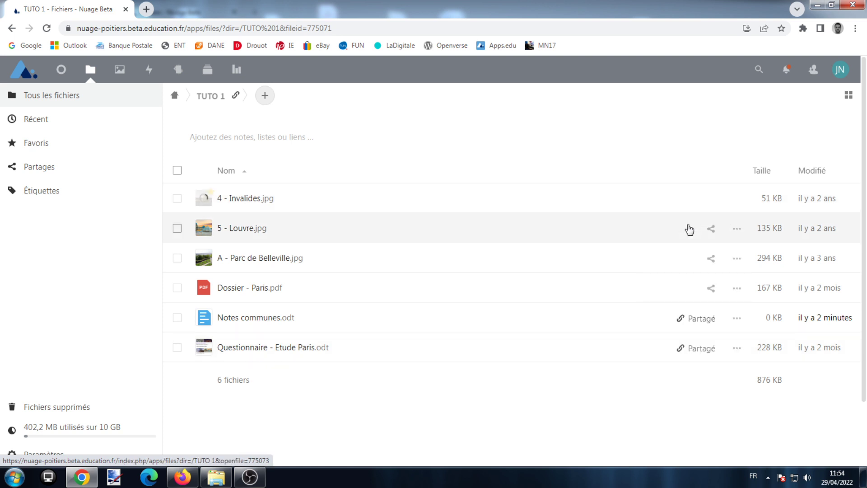
click(66, 148)
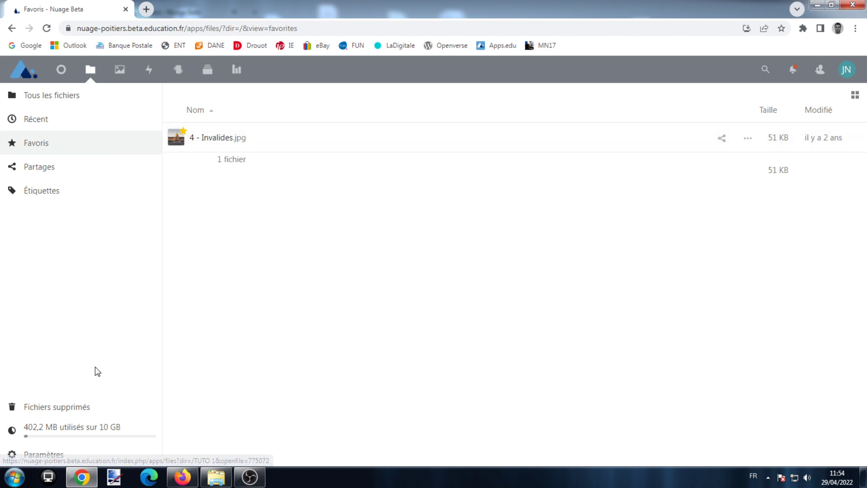
Permanently delete all the files in the deleted files list.
click(80, 411)
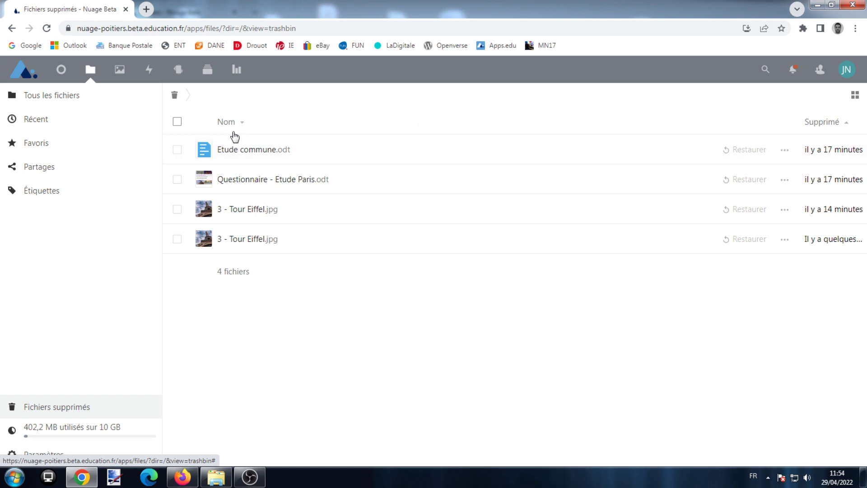
click(178, 123)
click(246, 123)
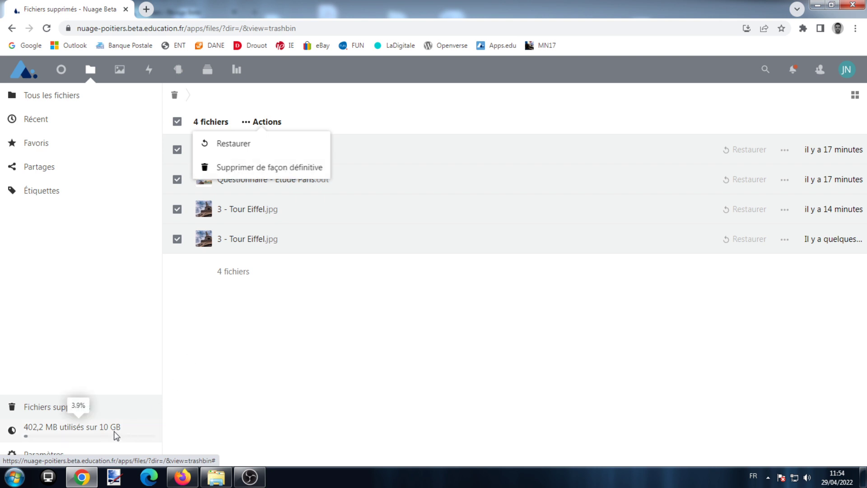
click(311, 172)
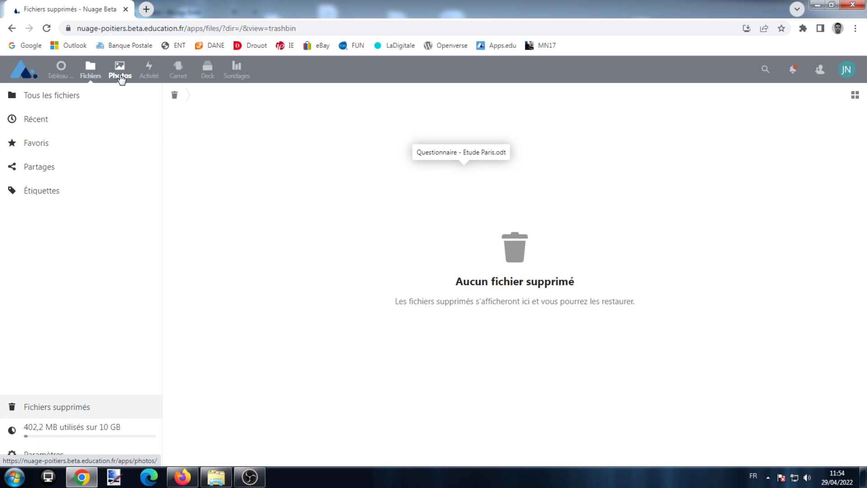
Open the recent files view and read through the activity history.
click(61, 120)
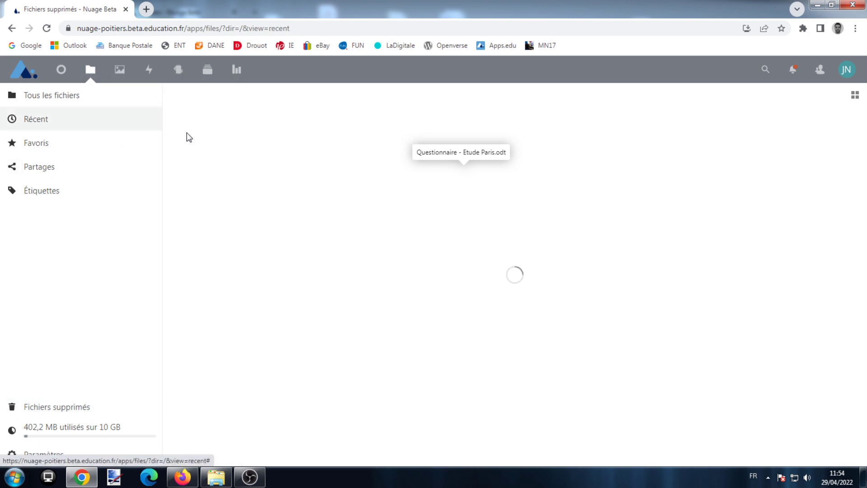
click(141, 63)
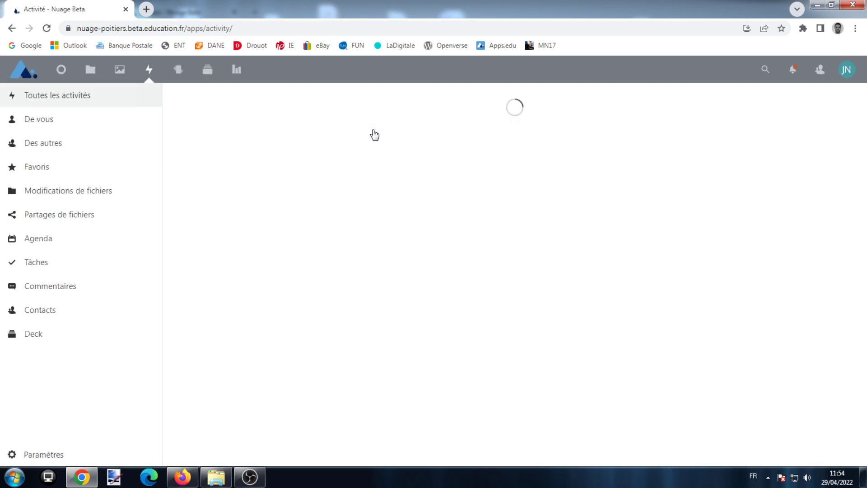
scroll(411, 178, down, 12)
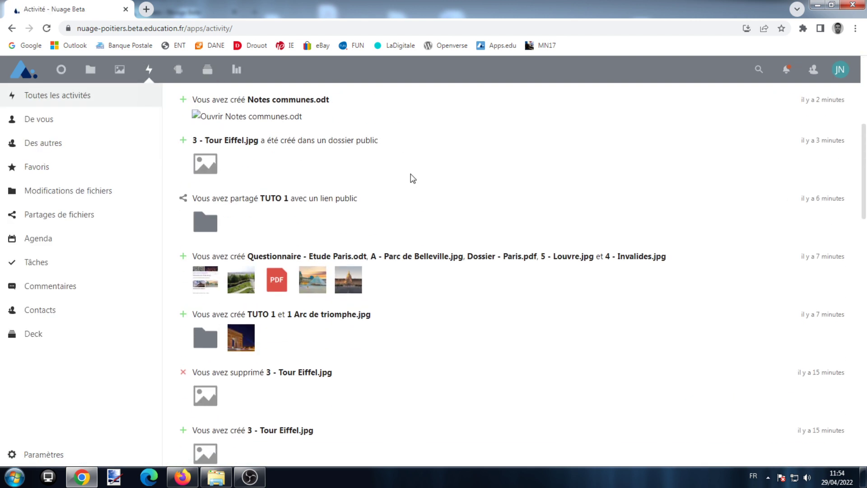
scroll(411, 177, up, 12)
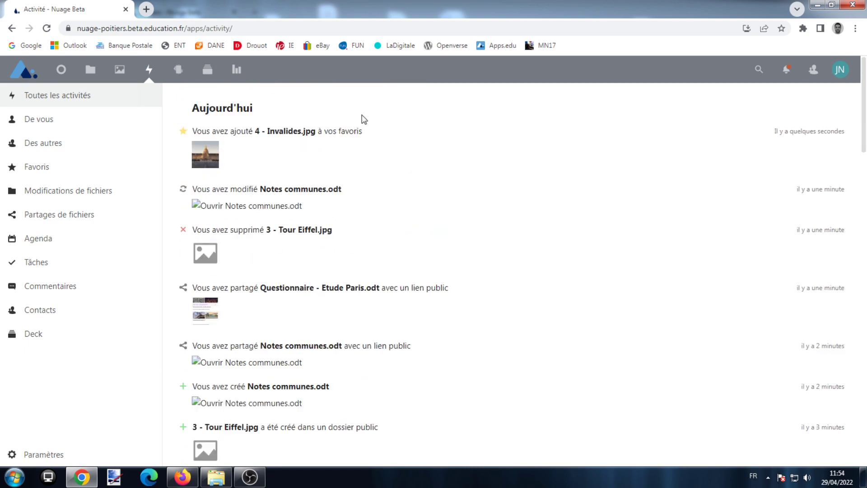
Create a note in Carnet titled "Faire un tuto..." containing the text "Peertube".
click(179, 70)
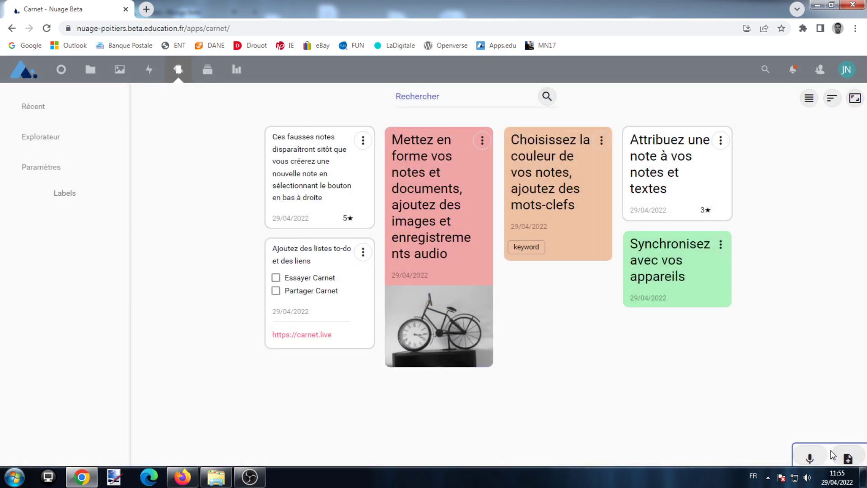
click(848, 459)
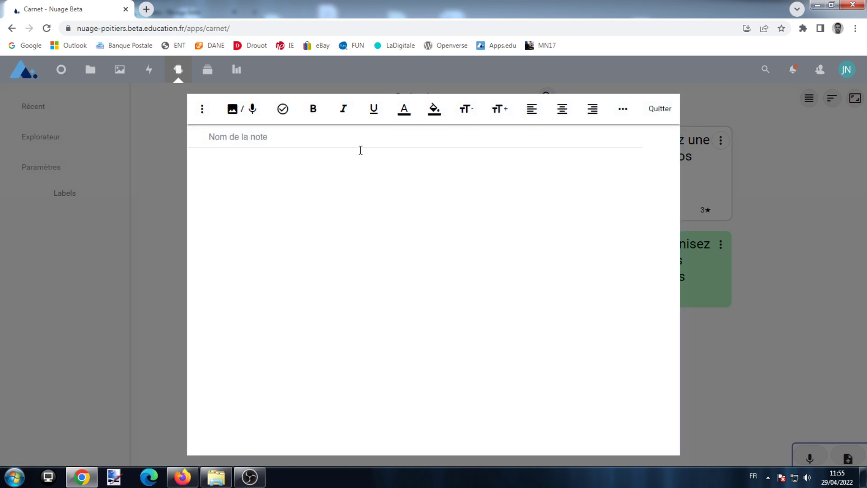
click(361, 142)
text(Faire un tuto...)
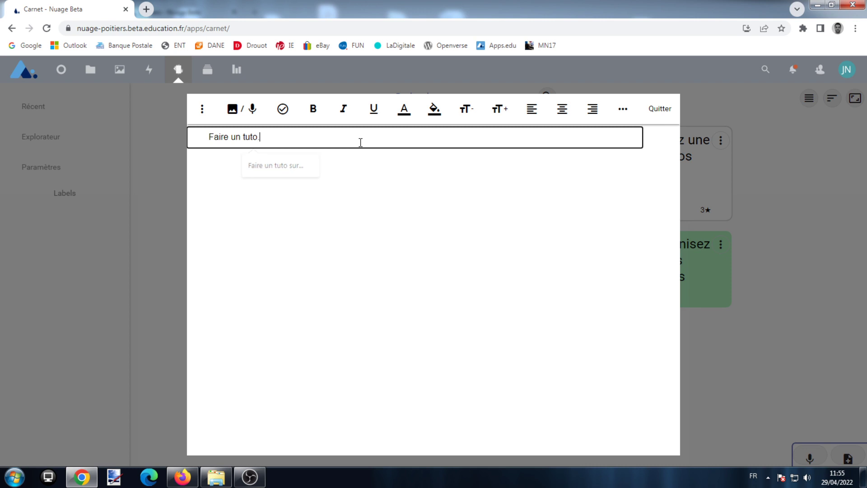
click(354, 166)
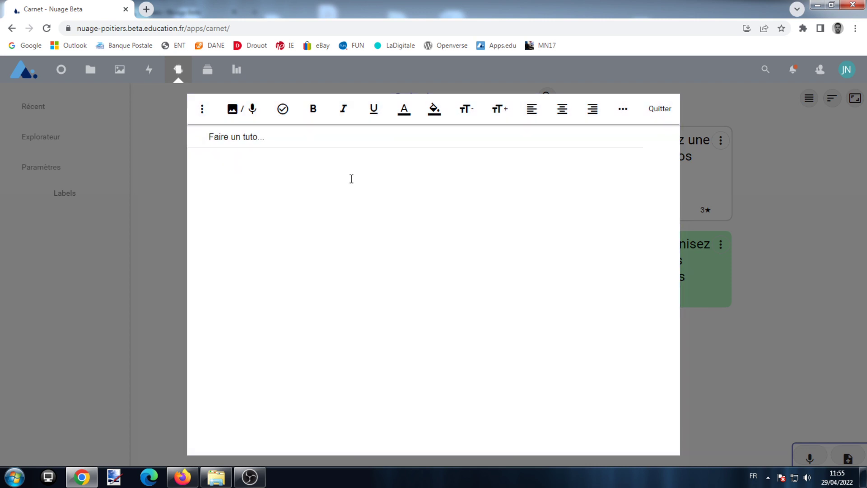
text(Peertube)
click(661, 111)
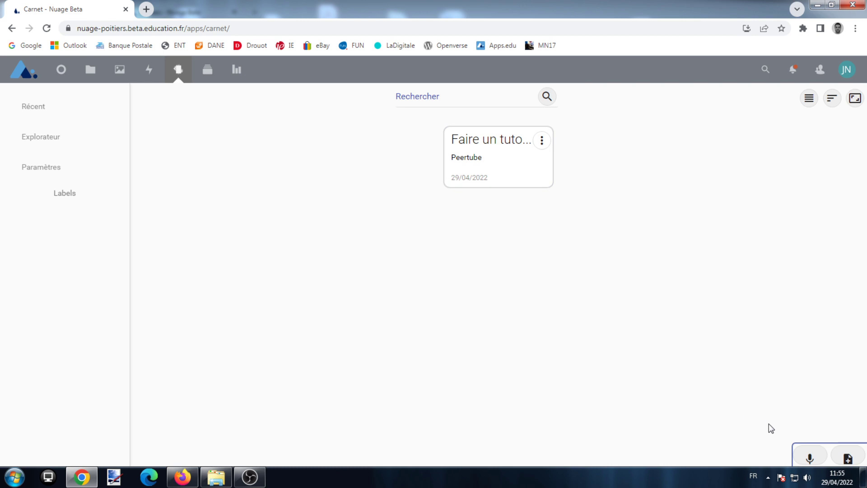
Look at the audio recorder of a new Carnet note and leave it without recording.
click(817, 461)
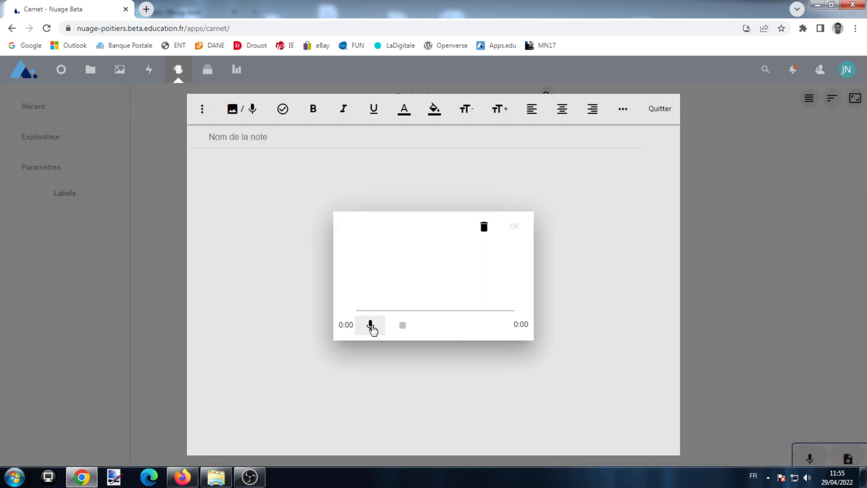
click(660, 109)
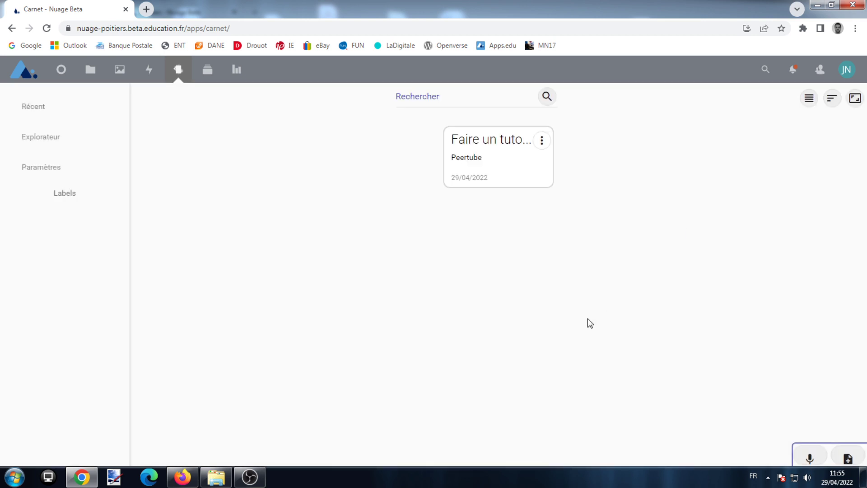
Look at the new card form in Deck, cancel it, and view the list of polls in Sondages.
click(207, 69)
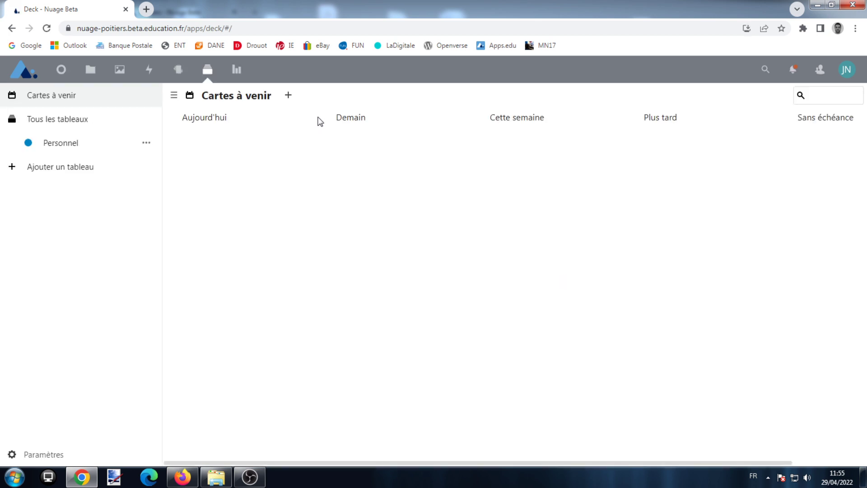
click(289, 96)
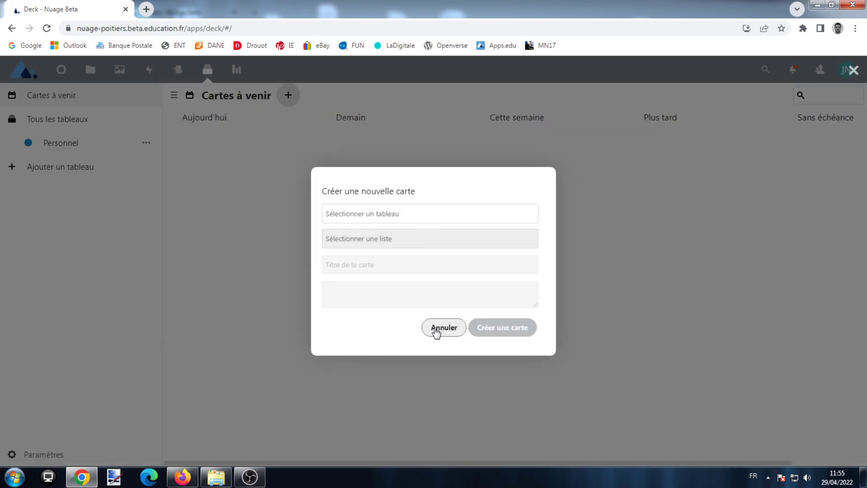
click(436, 331)
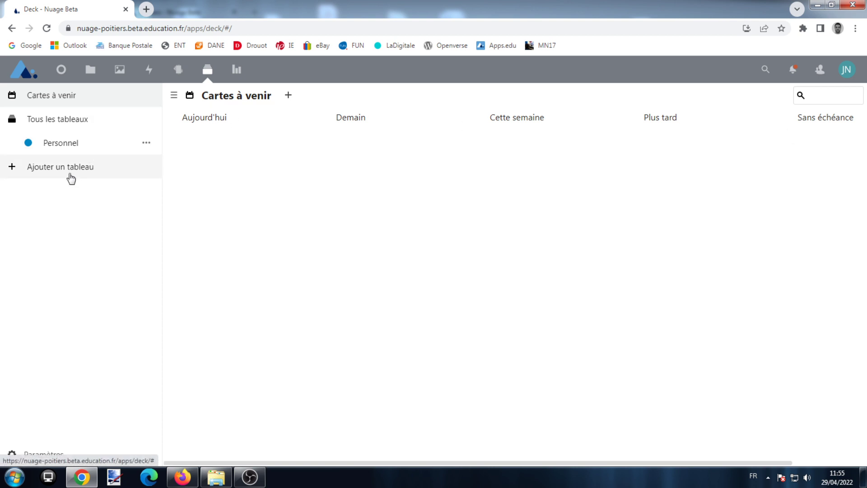
click(244, 76)
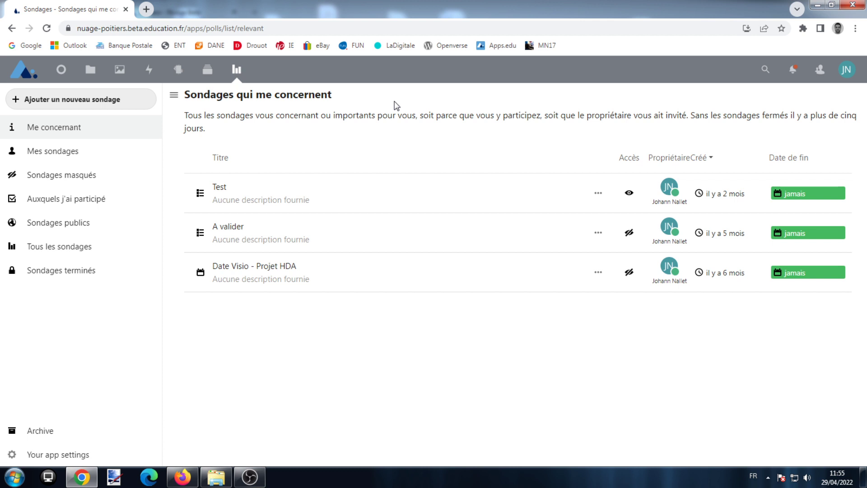
Look inside the Blitz the Wolf folder in Fichiers and return to the root of all files.
click(90, 69)
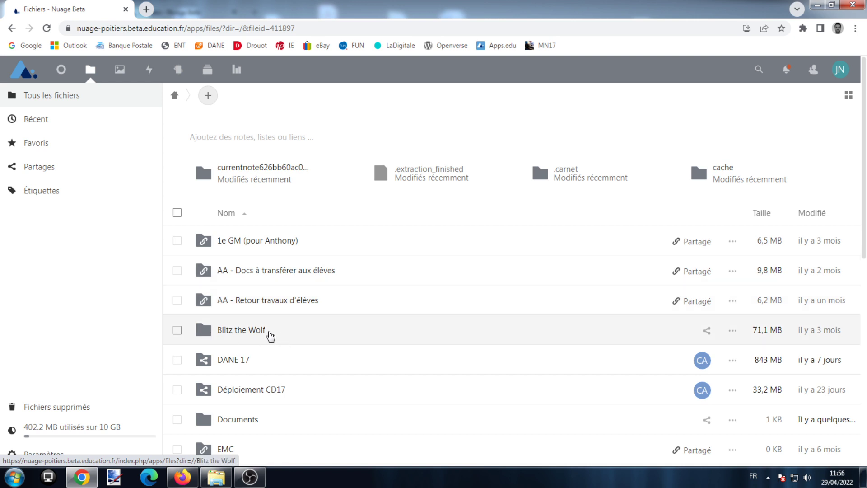
click(266, 333)
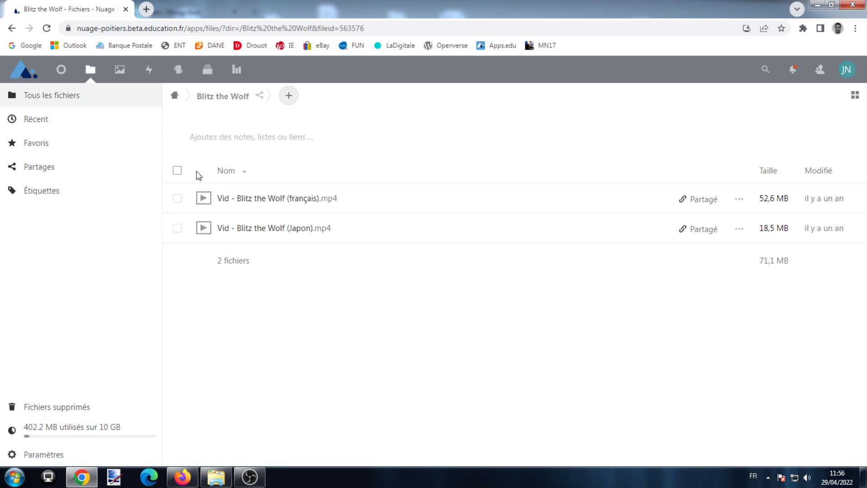
click(175, 95)
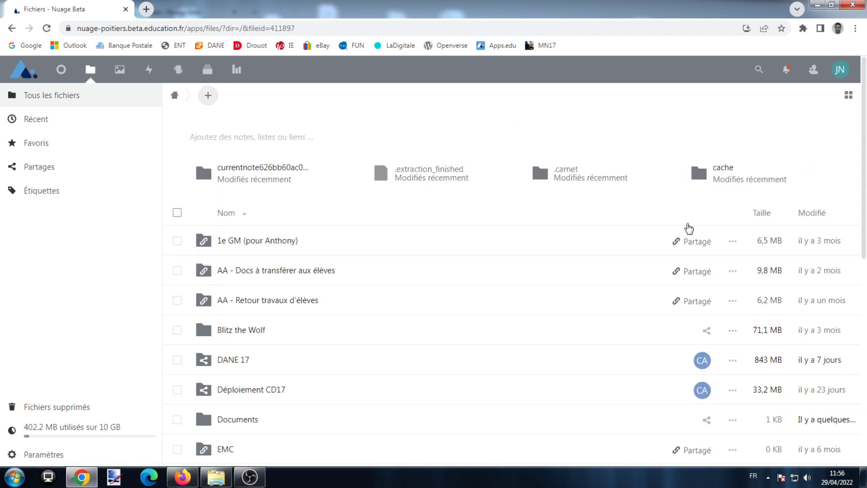
Examine the share link options of the 1e GM folder without changing them.
click(732, 241)
click(706, 242)
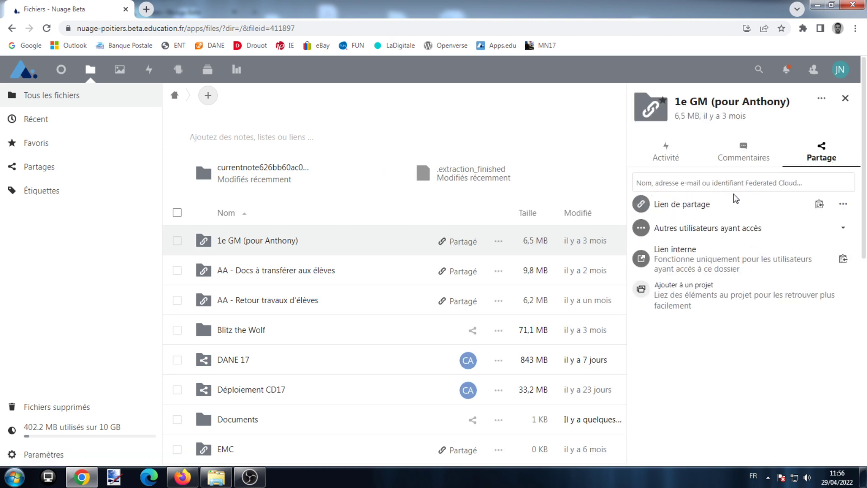
click(843, 203)
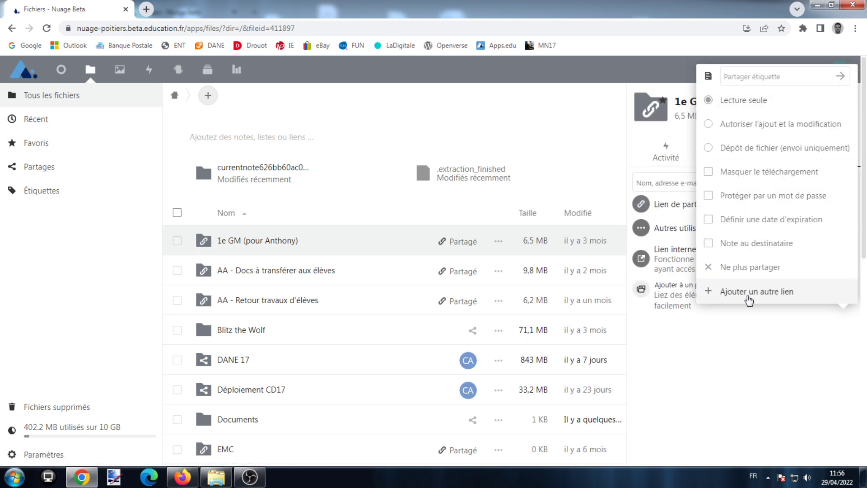
click(720, 378)
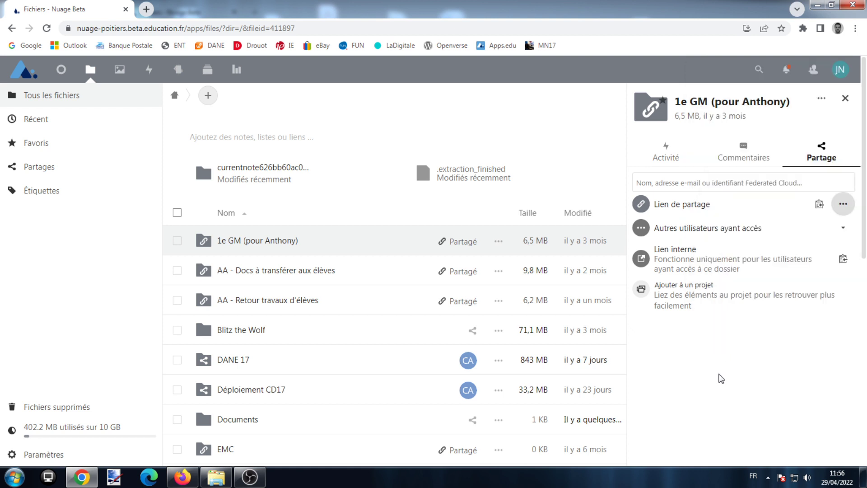